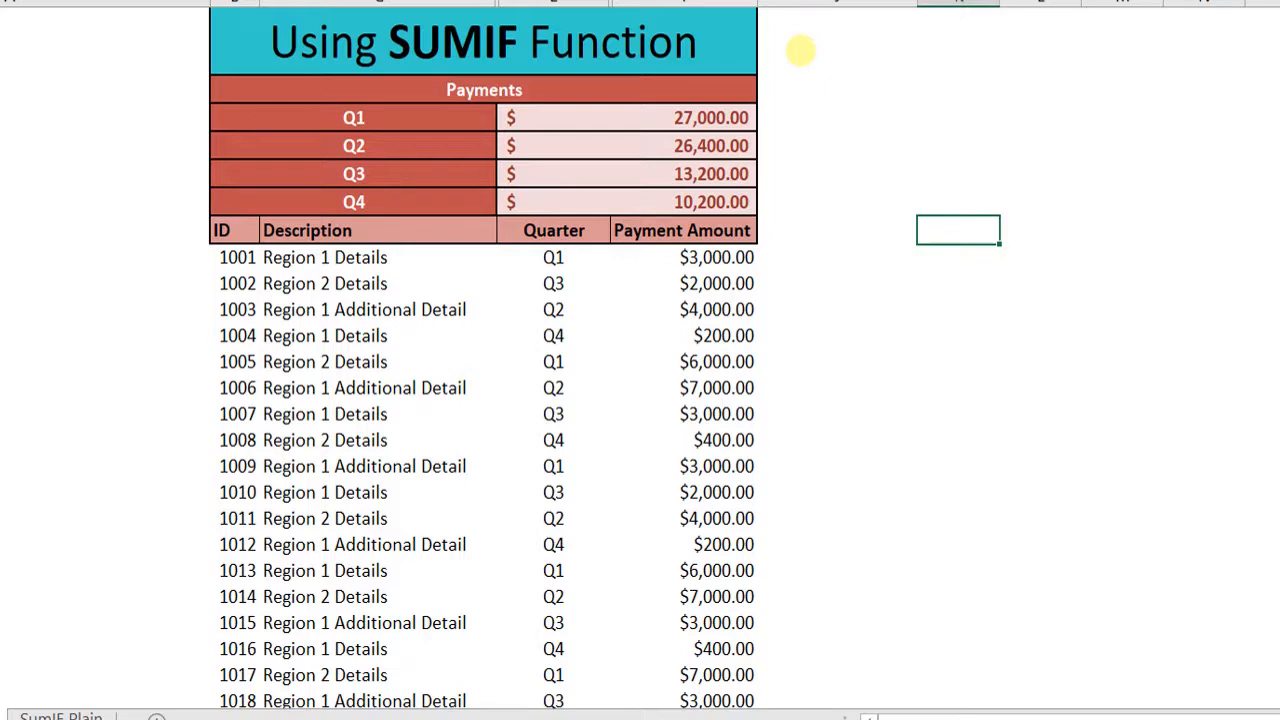
Examine the Q1 and Q2 payment totals on the SumIF Example sheet
click(363, 126)
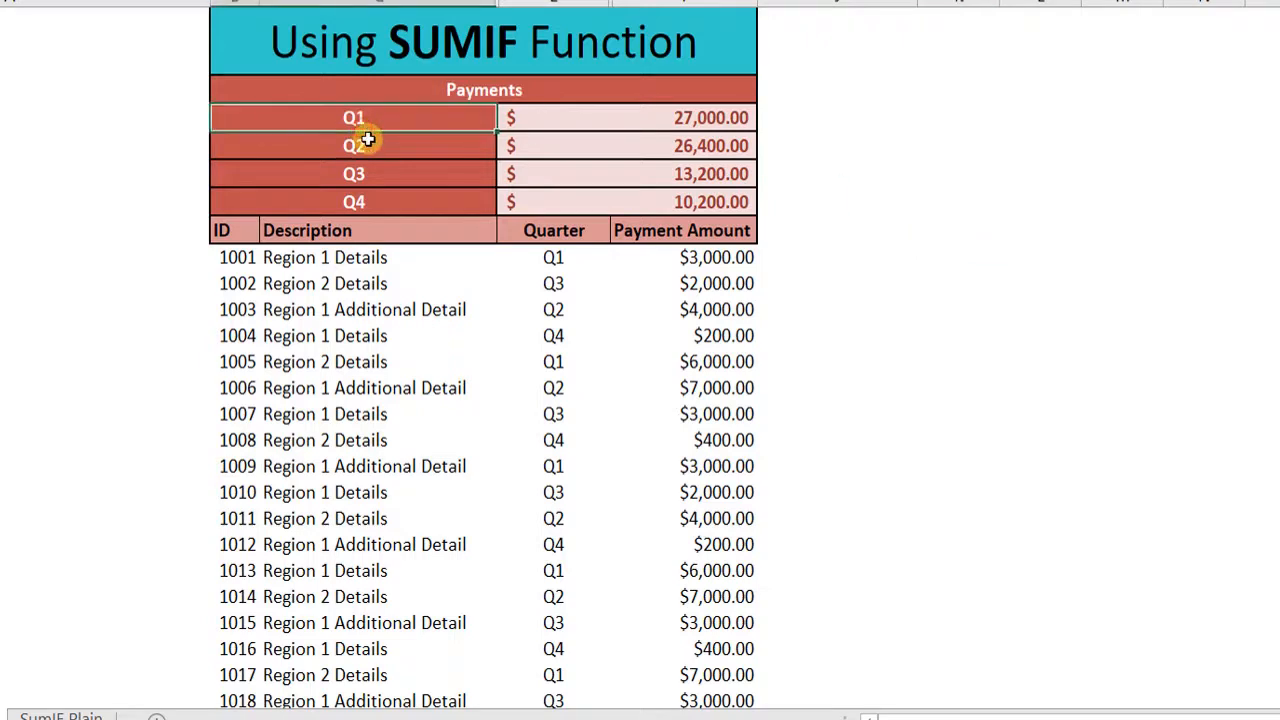
click(678, 112)
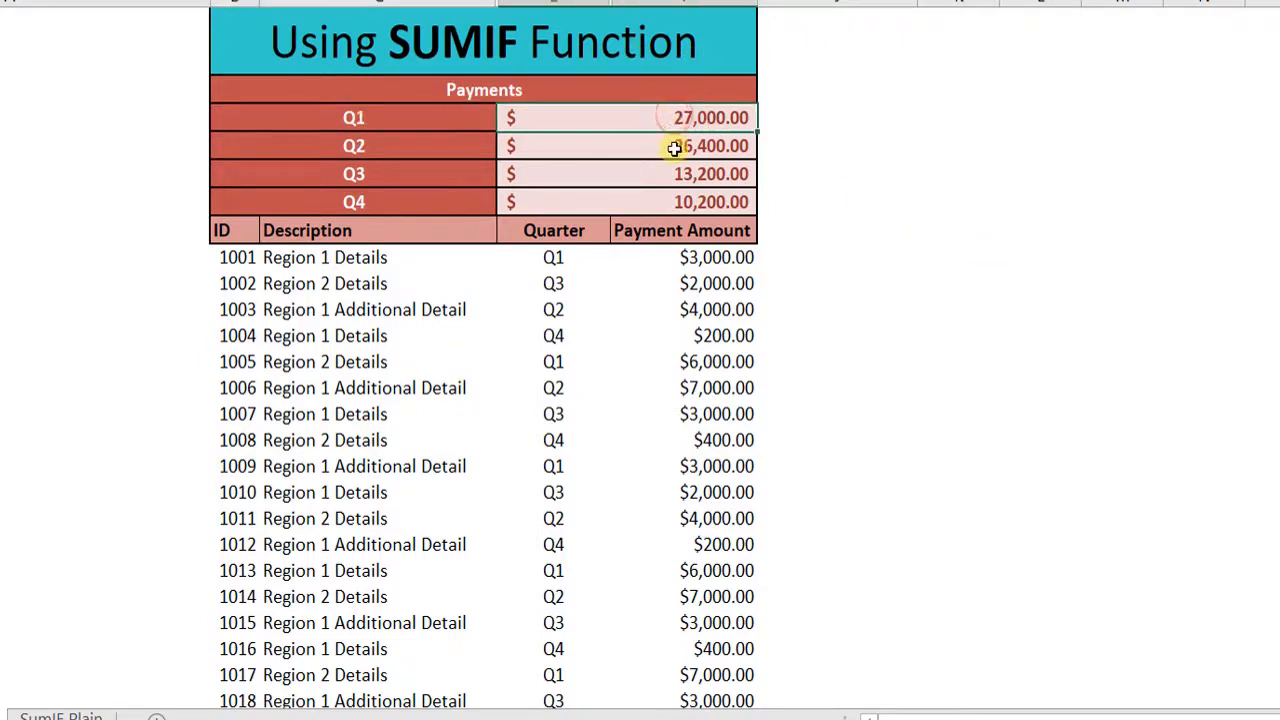
click(675, 148)
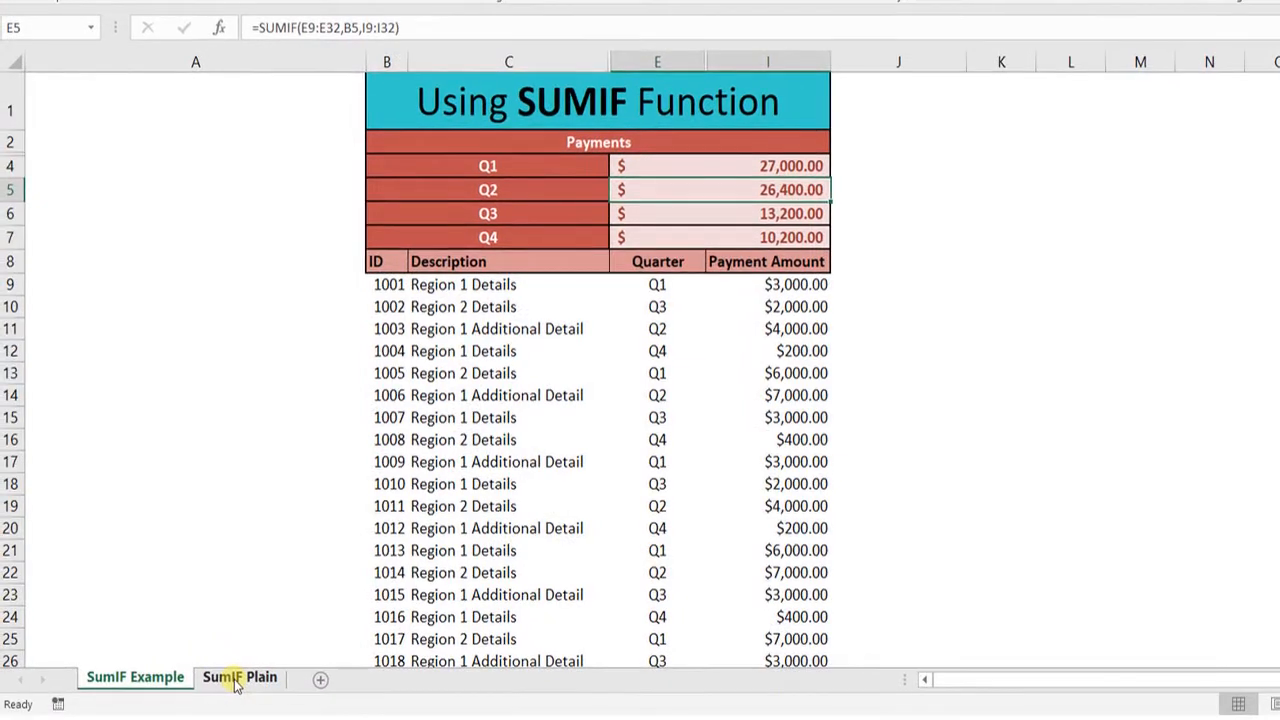
Switch to the SumIF Plain sheet and review its Q1 label, blank total cell, quarter entries and payment amounts
click(236, 680)
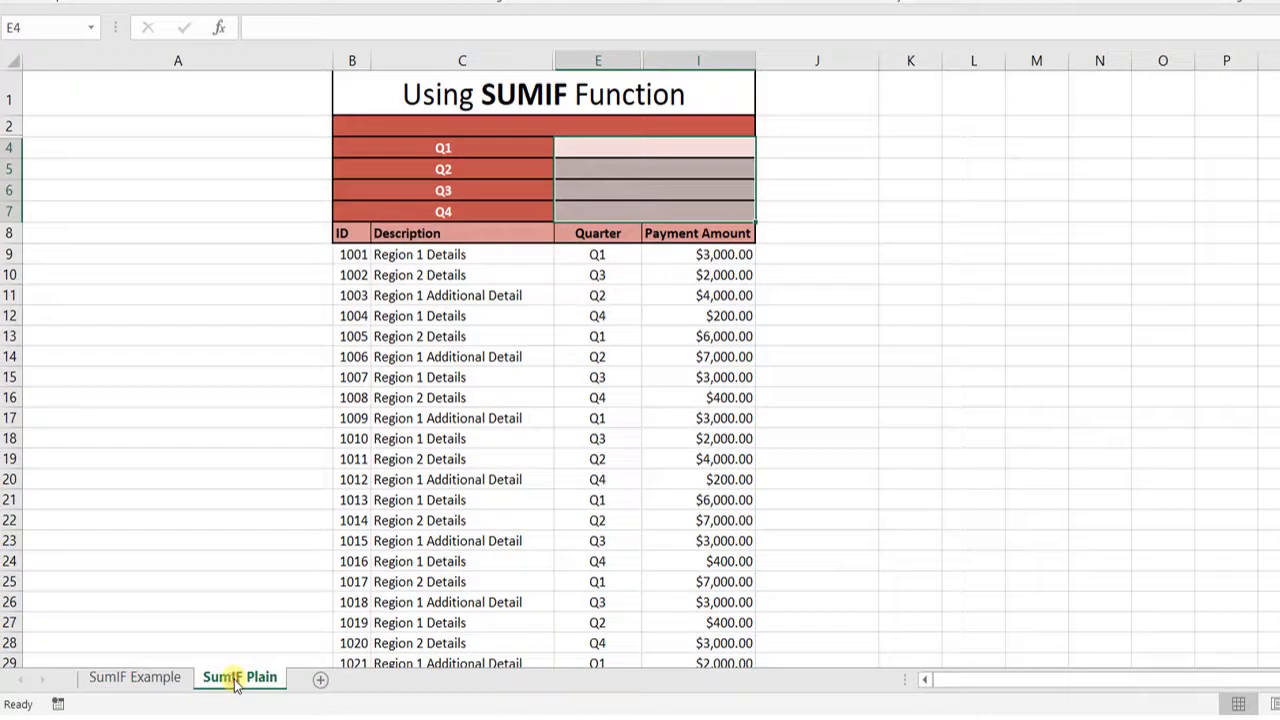
click(734, 168)
click(717, 145)
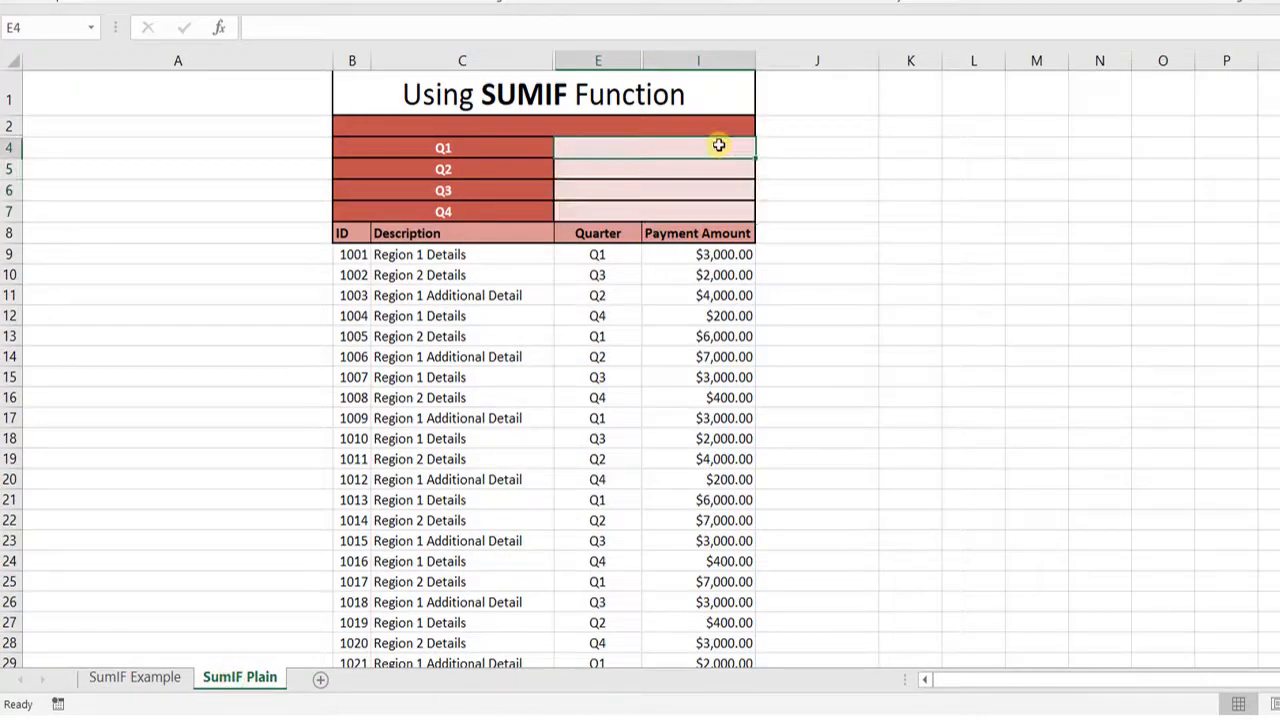
click(486, 143)
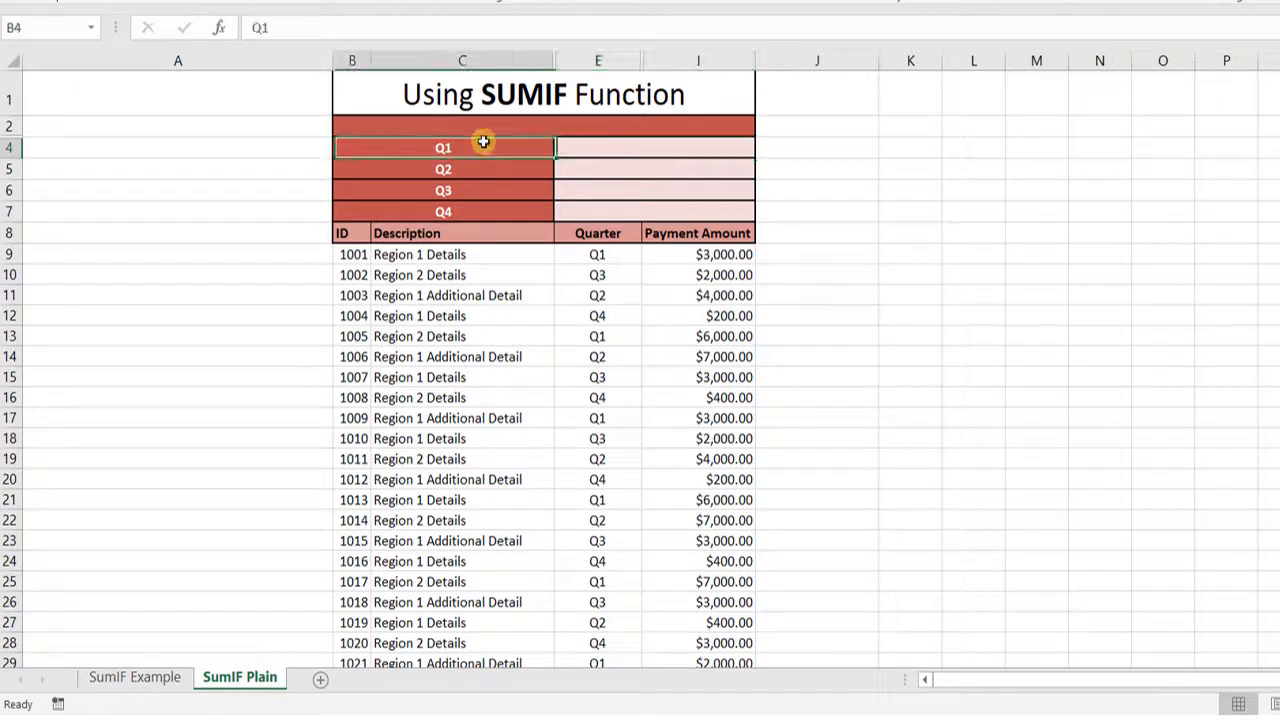
click(712, 270)
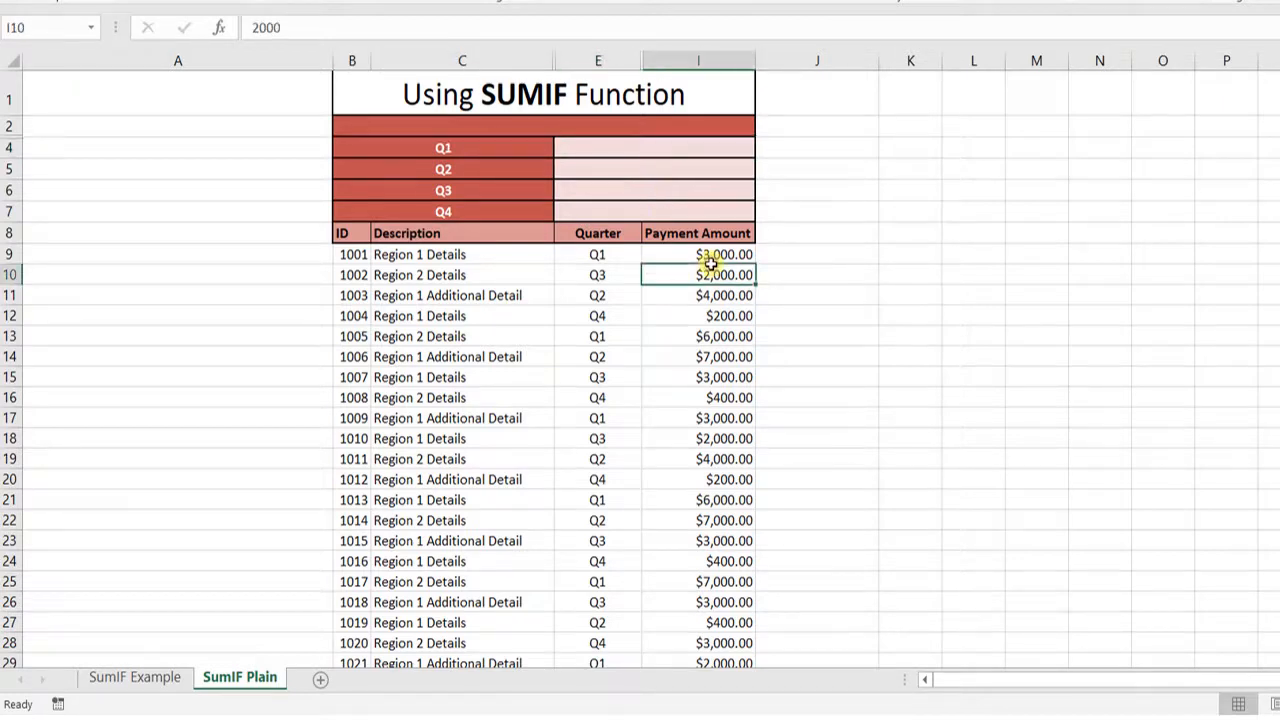
click(716, 253)
click(692, 142)
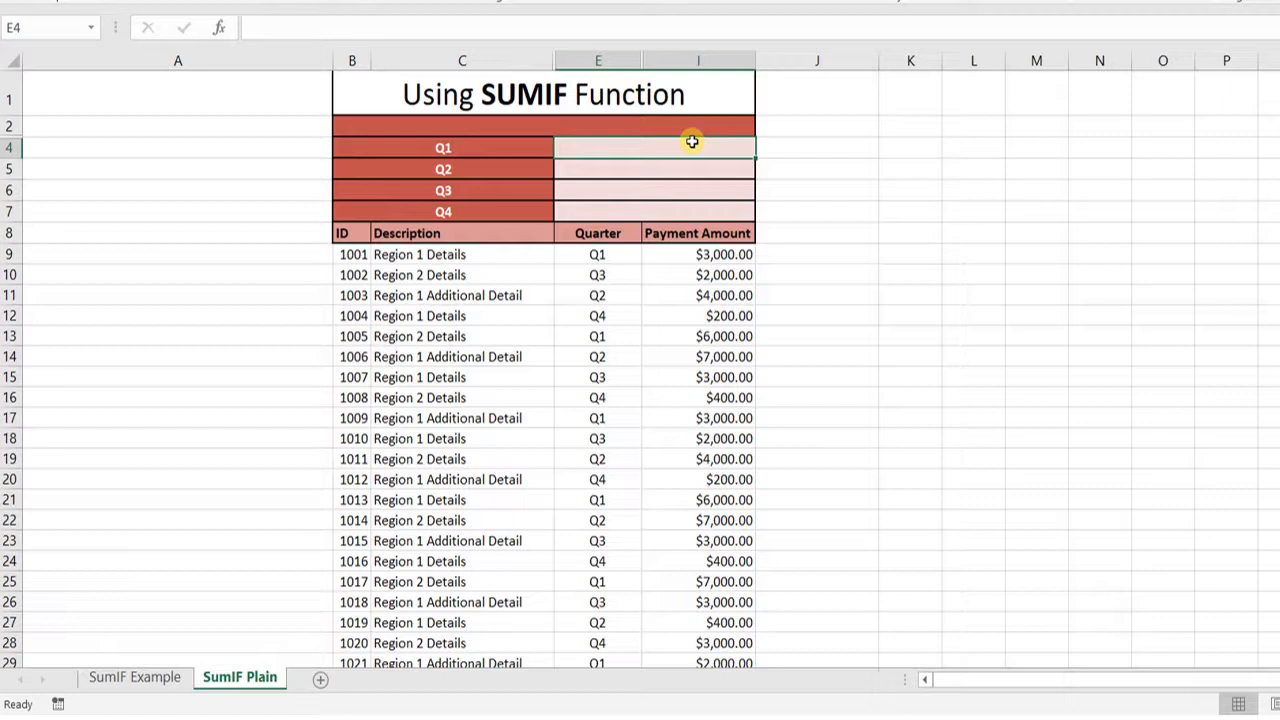
click(597, 268)
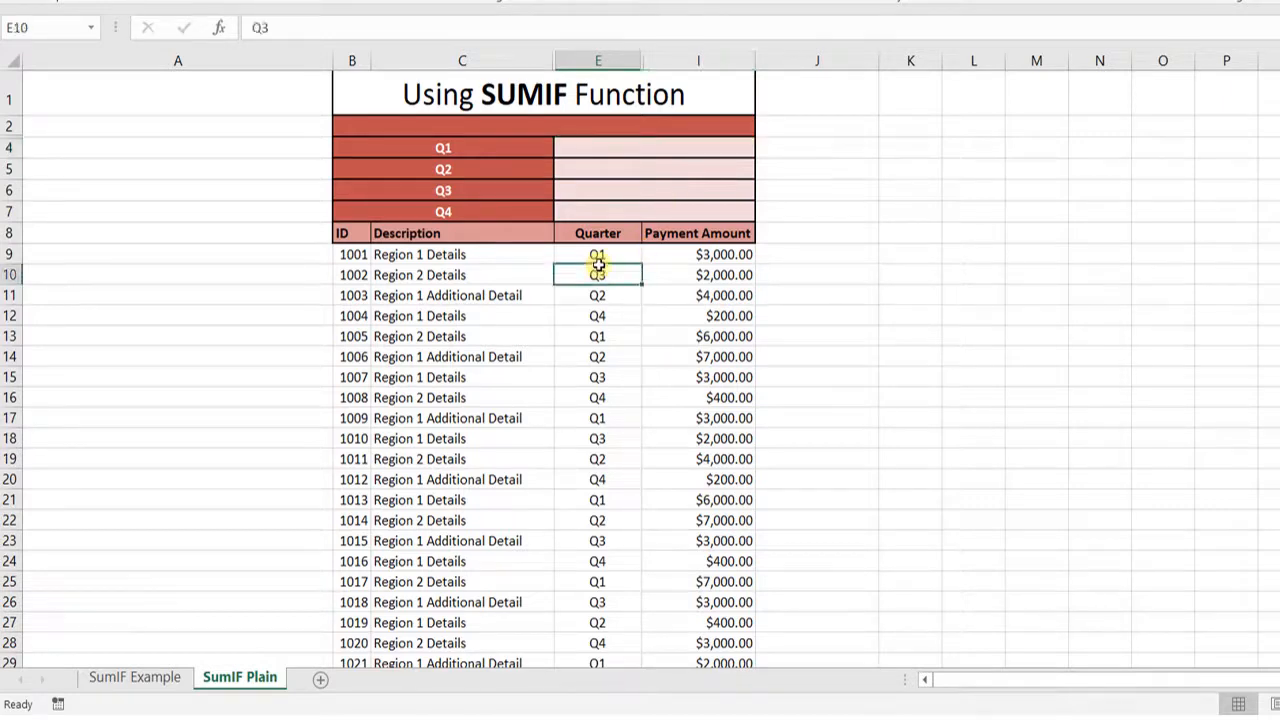
Insert the SUMIF function into the Q1 total cell E4, ready for its arguments
click(628, 146)
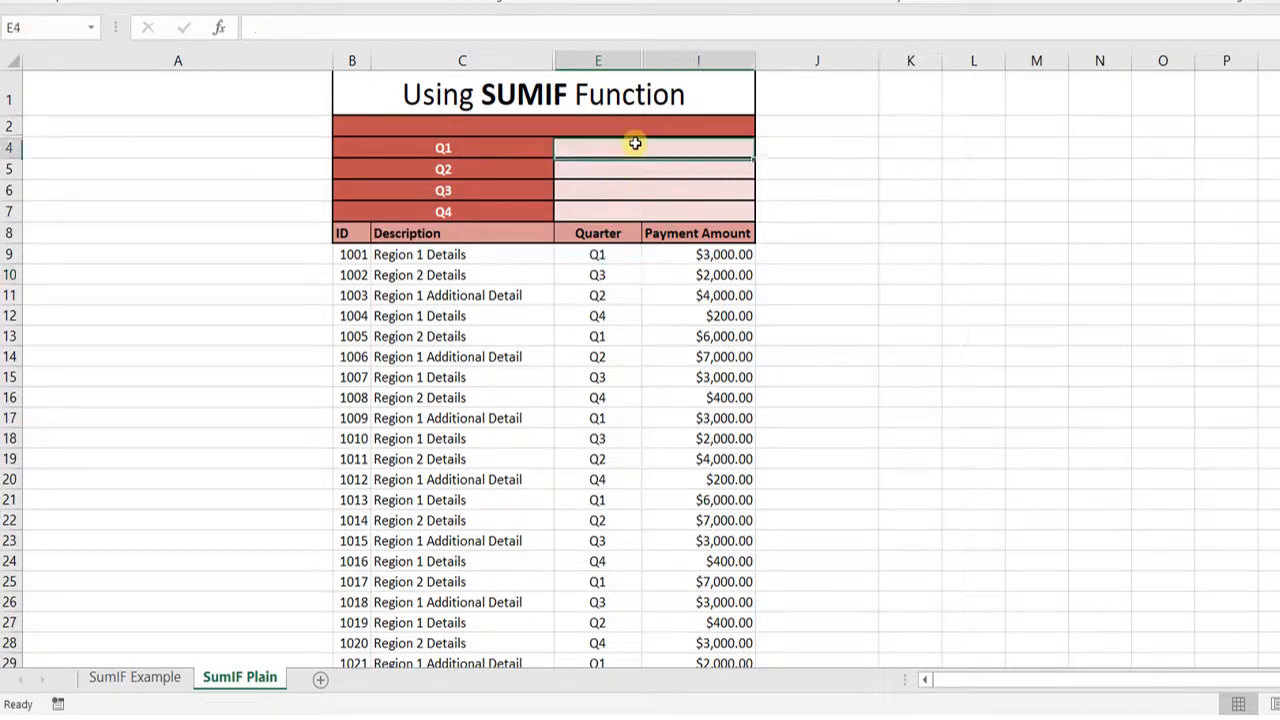
click(222, 28)
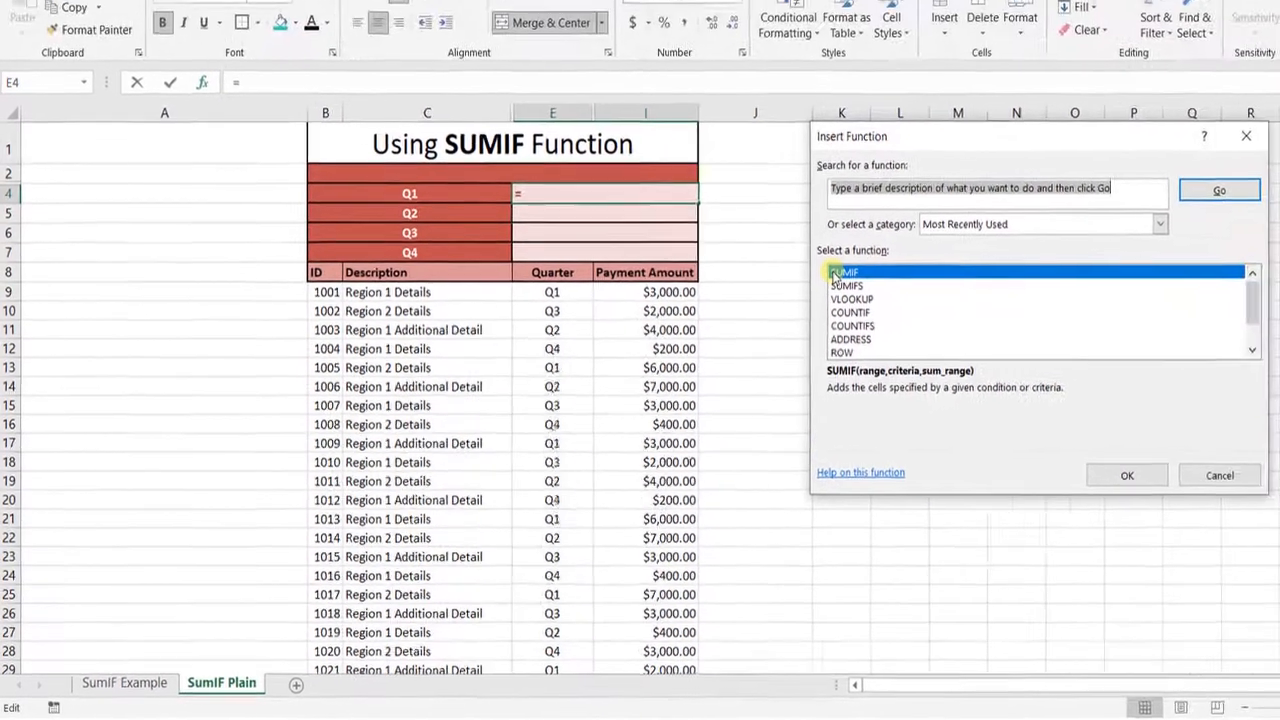
double_click(843, 273)
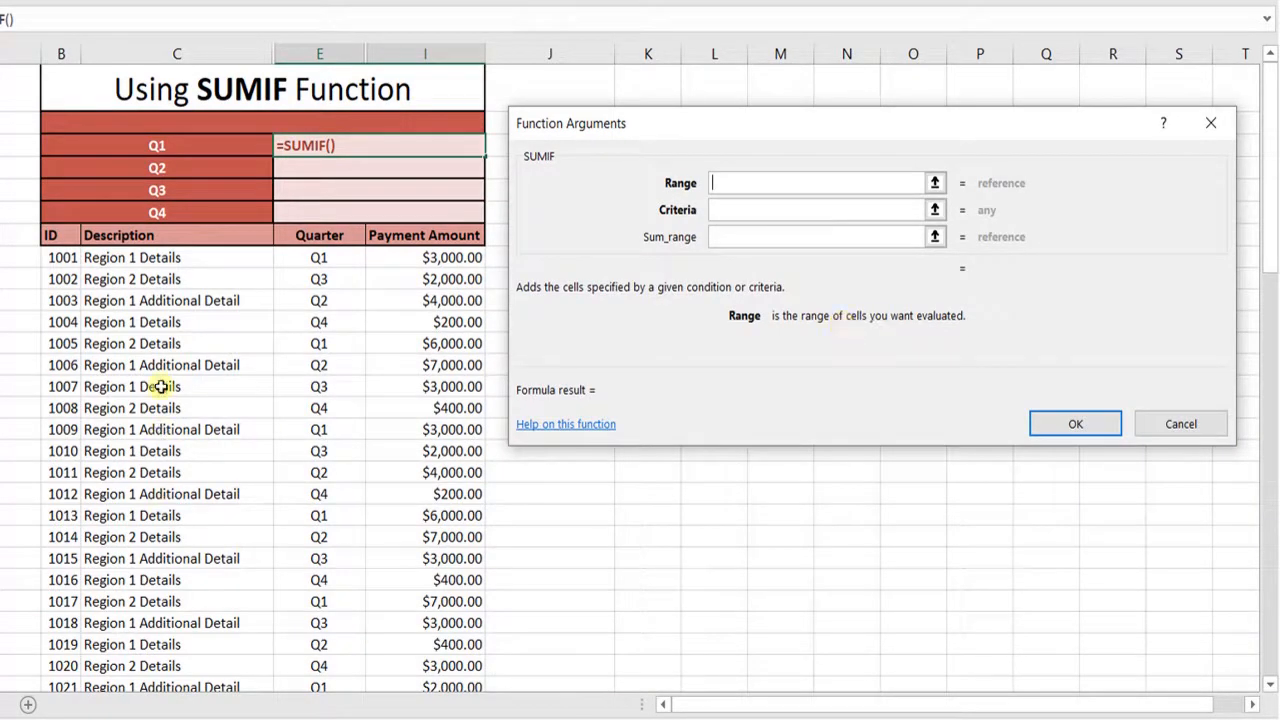
Set the SUMIF Range argument to the Quarter column cells E9:E32
click(323, 253)
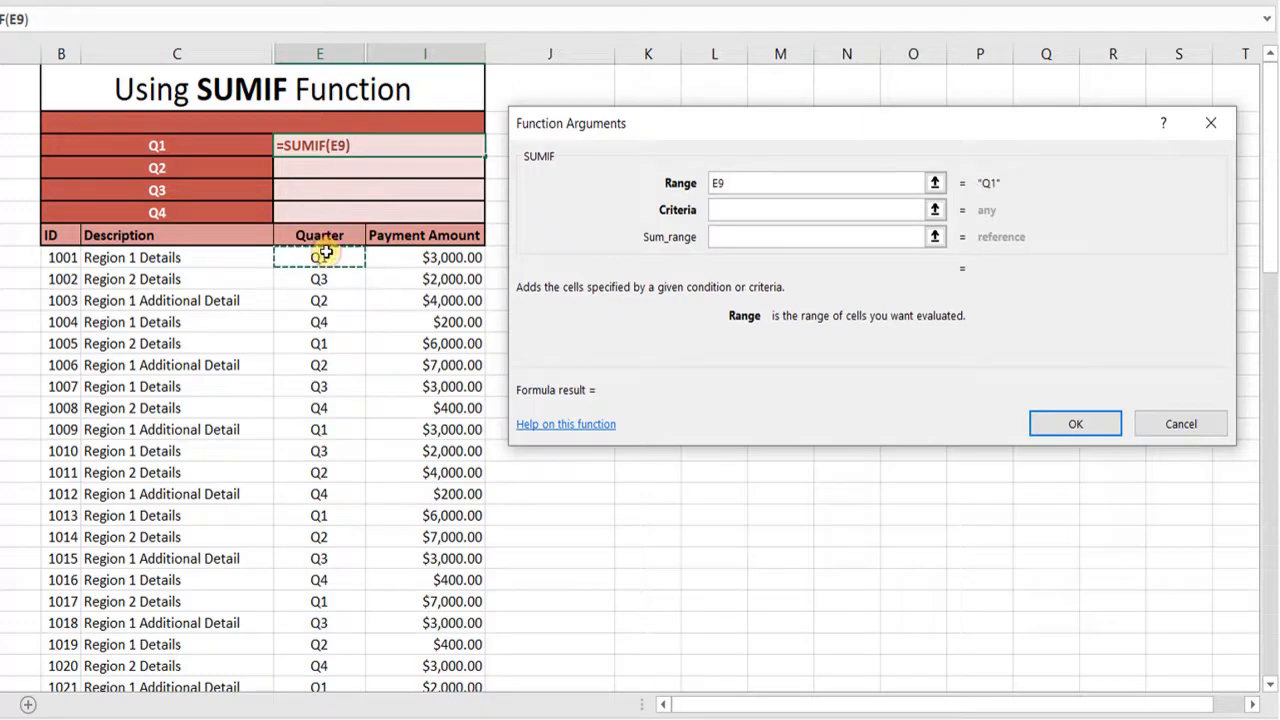
key(shift+Down)
key(shift+Down)
key(shift+Down)
key(shift+Down)
key(shift+Down)
key(shift+Down)
key(shift+Down)
key(shift+Down)
key(shift+Down)
key(shift+Down)
key(shift+Down)
key(shift+Down)
key(shift+Down)
key(shift+Down)
key(shift+Down)
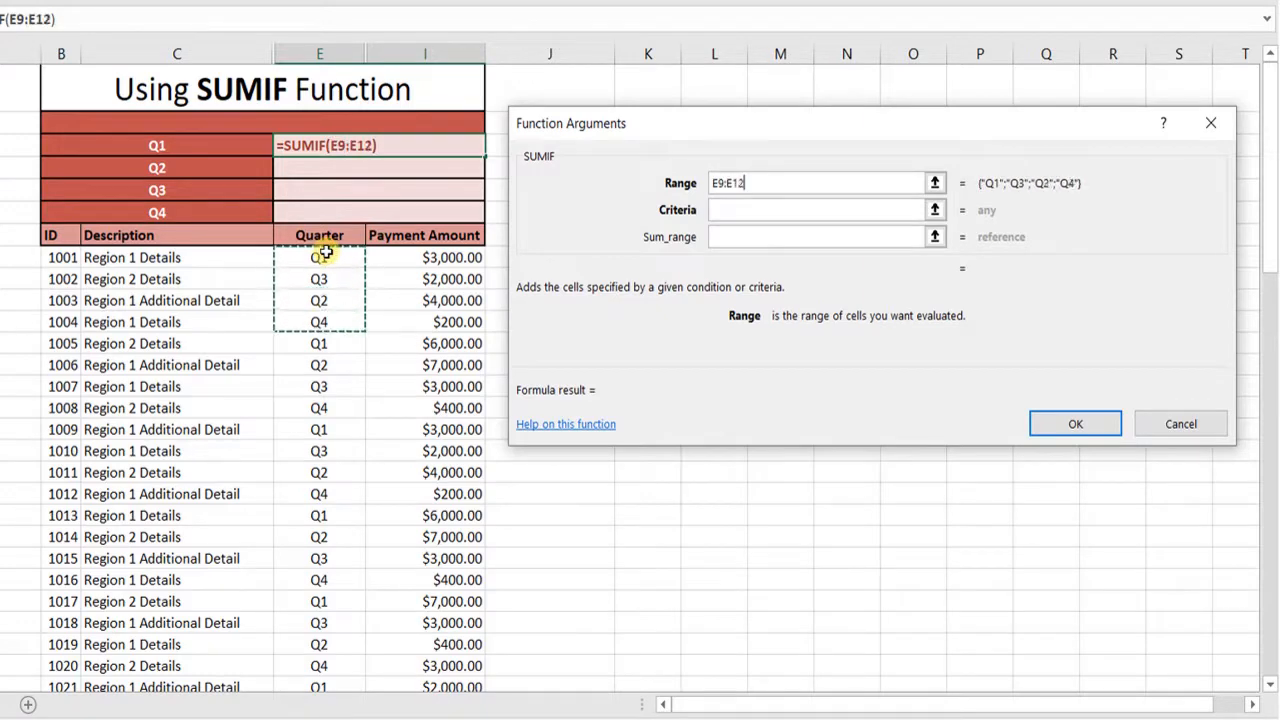
key(shift+Down)
key(shift+Down)
key(shift+Down)
key(shift+Down)
key(shift+Down)
key(shift+Down)
key(shift+Down)
key(shift+Down)
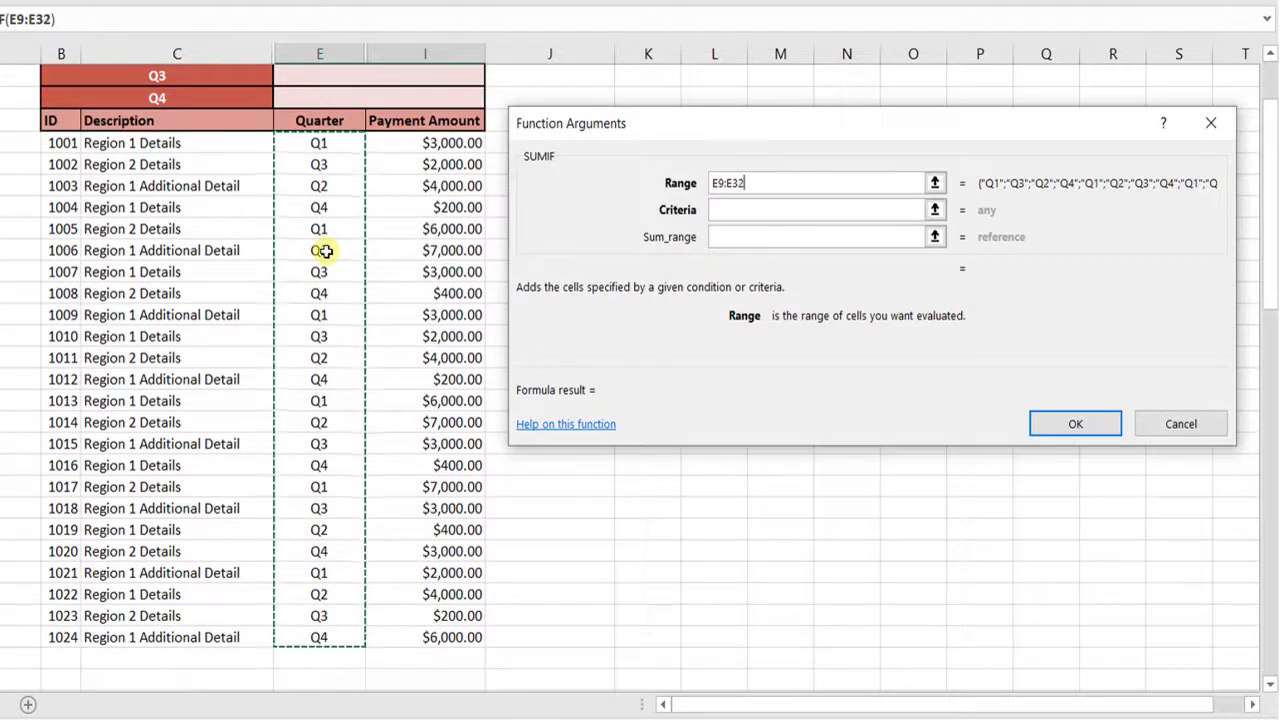
Set the SUMIF Criteria argument to the Q1 label cell B4
click(744, 210)
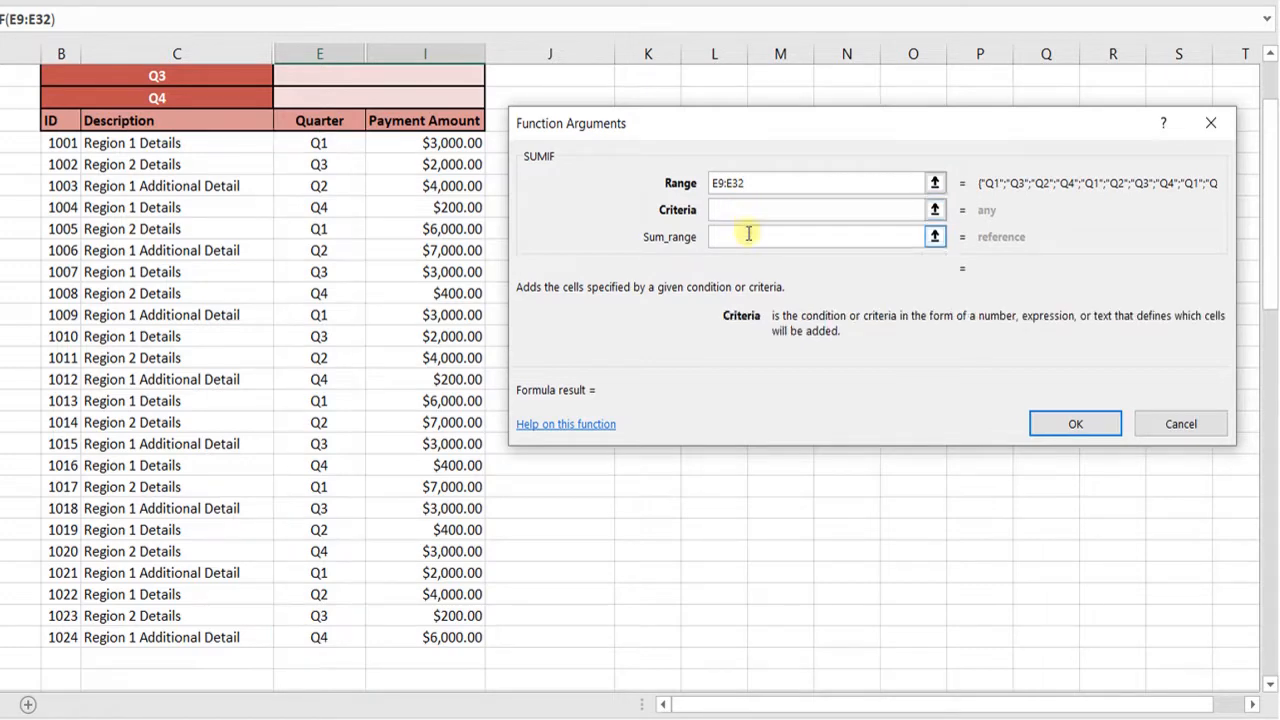
click(1273, 68)
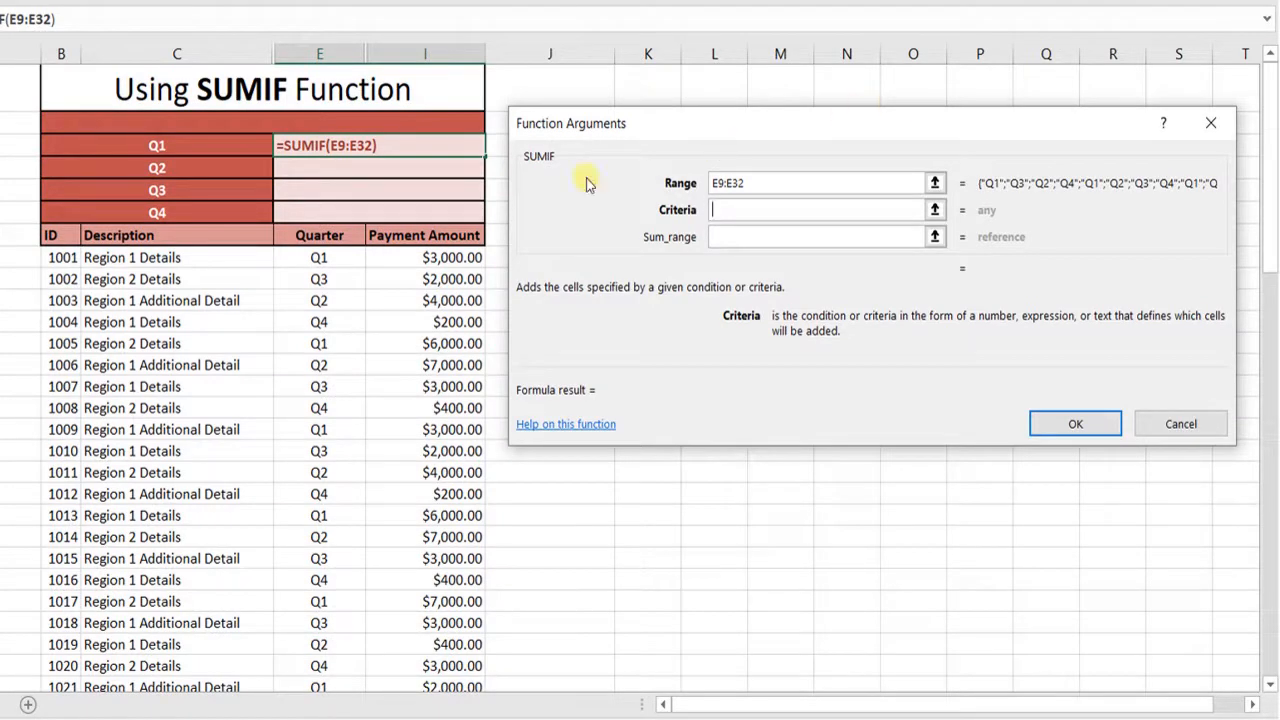
click(155, 144)
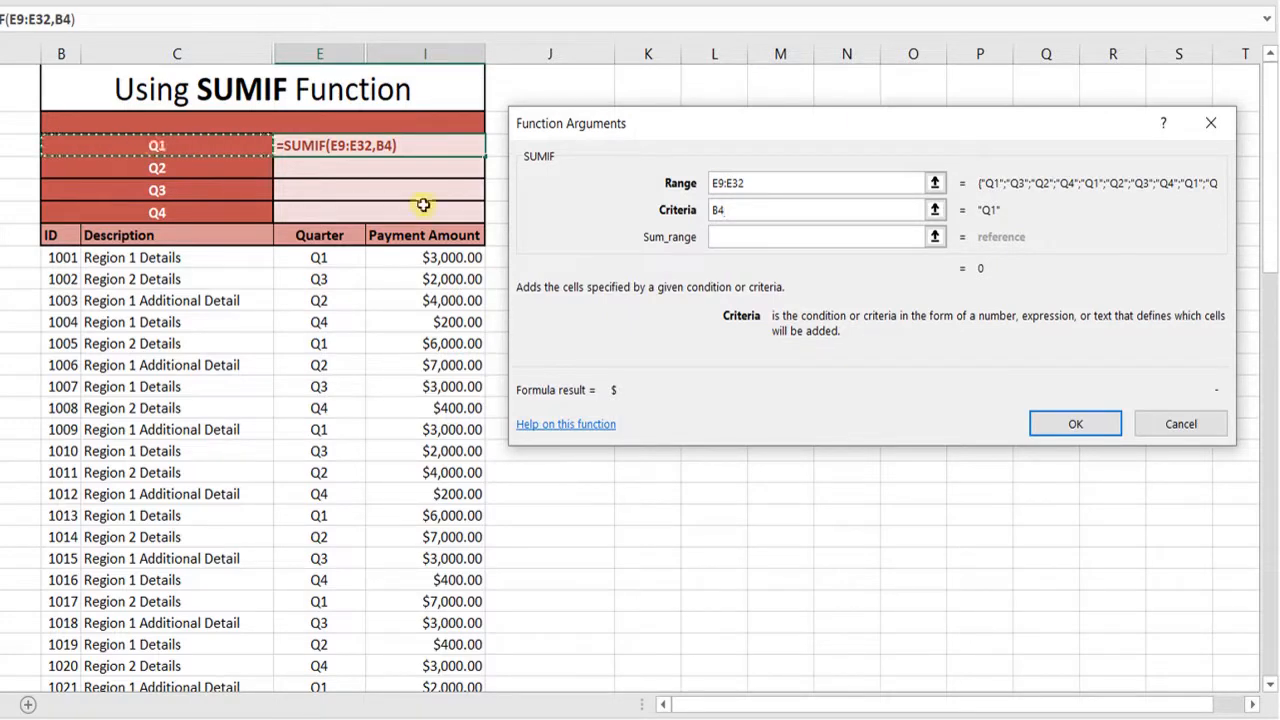
Set the Sum_range argument to the payment amounts I9:I32 and accept the Q1 SUMIF formula
click(778, 236)
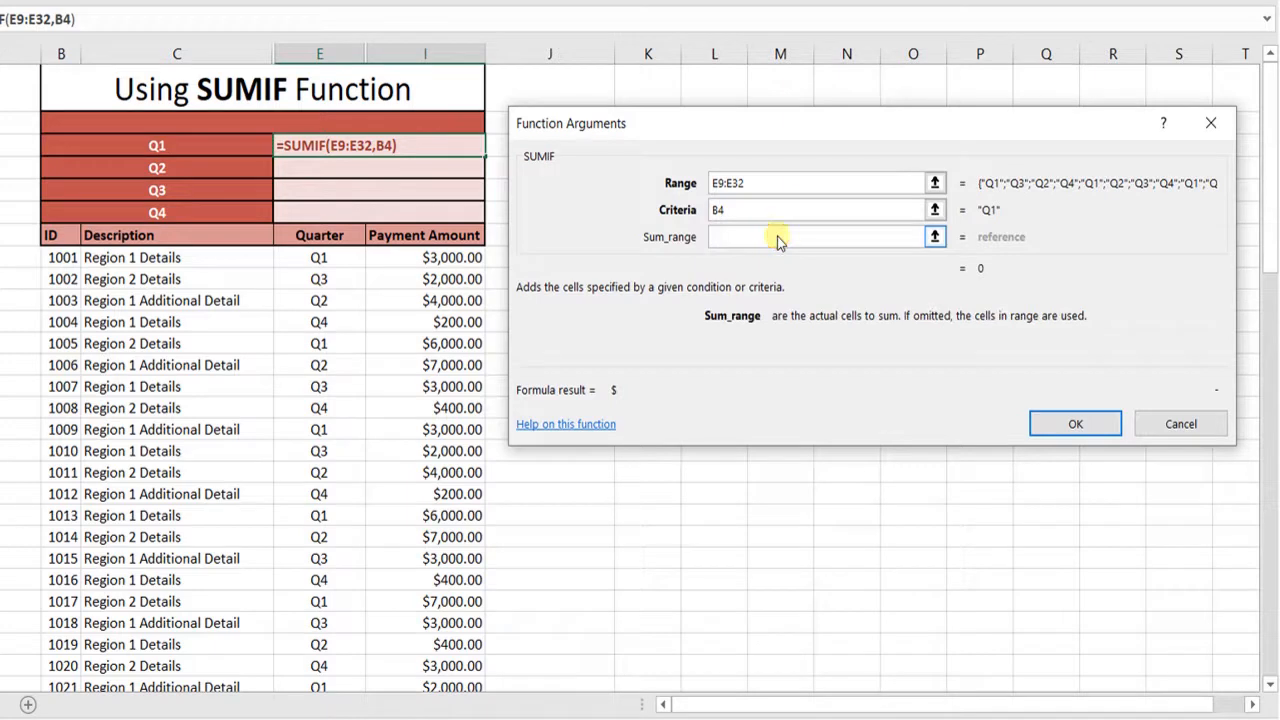
click(463, 252)
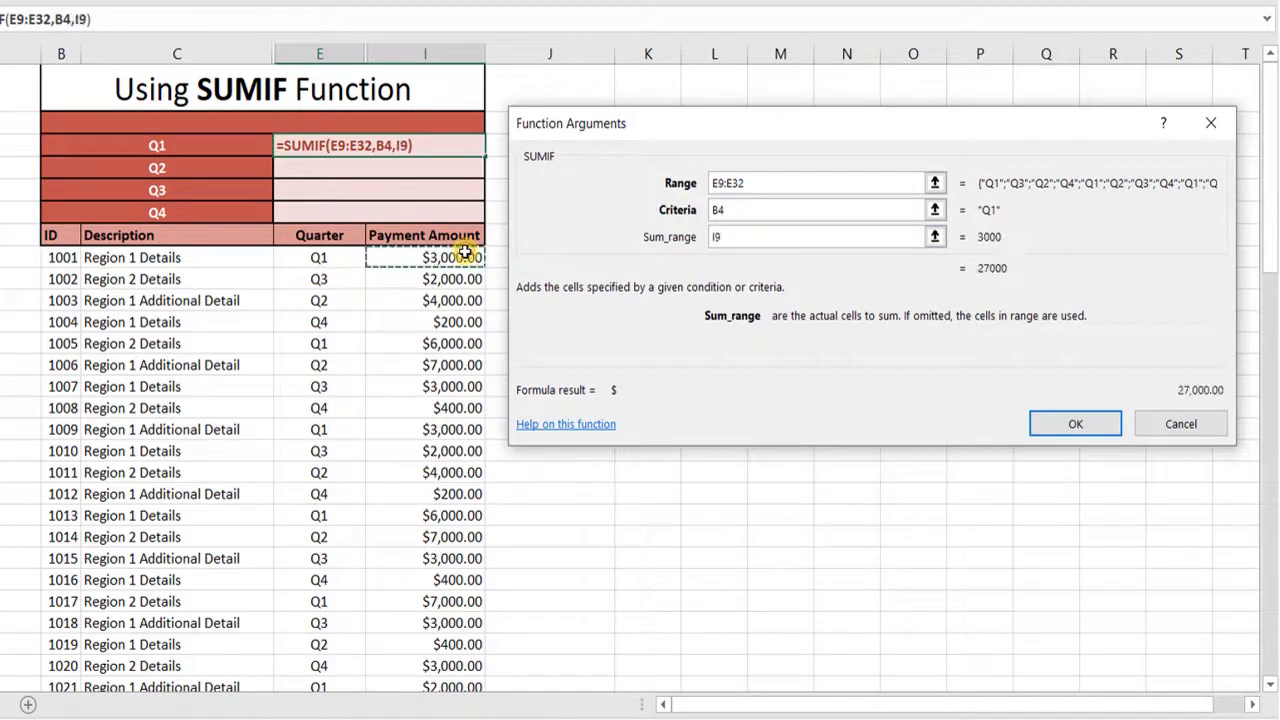
key(shift+Down)
key(shift+Down)
key(shift+Down)
key(shift+Down)
key(shift+Down)
key(shift+Down)
key(shift+Down)
key(shift+Down)
key(shift+Down)
key(shift+Down)
key(shift+Down)
key(shift+Down)
key(shift+Down)
key(shift+Down)
key(shift+Down)
key(shift+Down)
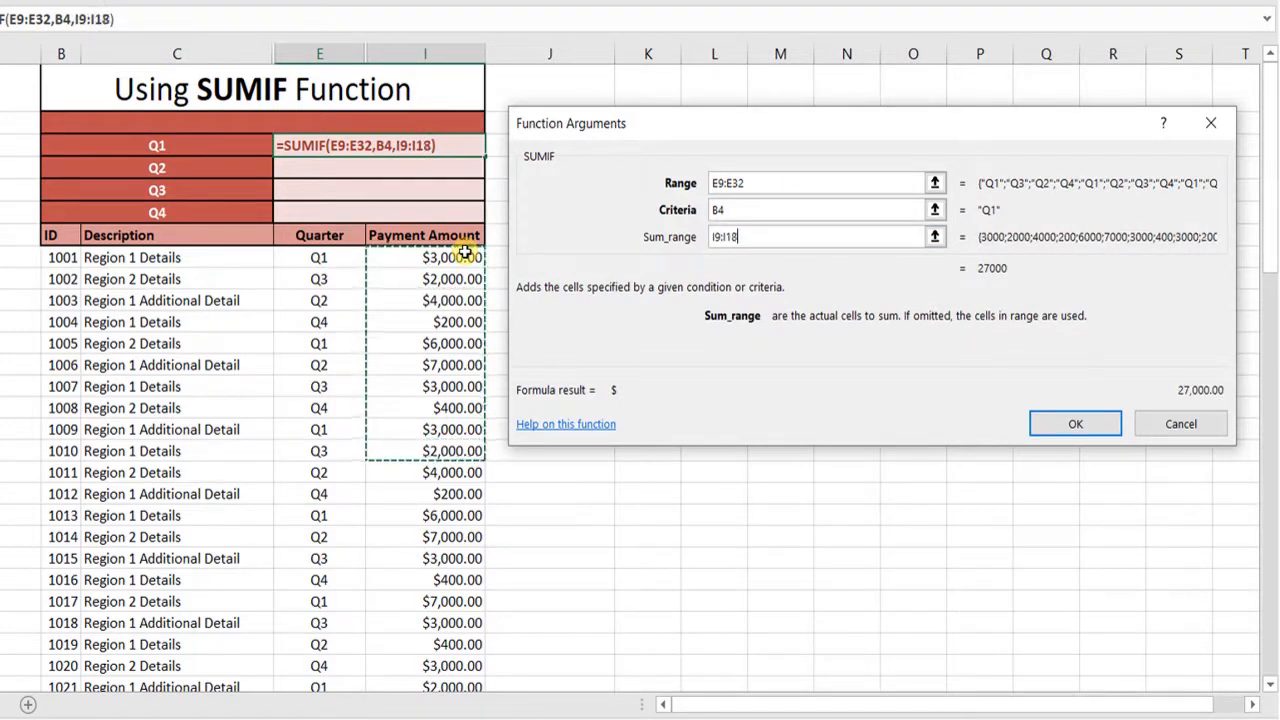
key(shift+Down)
key(shift+Down)
key(shift+Down)
key(shift+Down)
key(shift+Down)
key(shift+Down)
key(shift+Down)
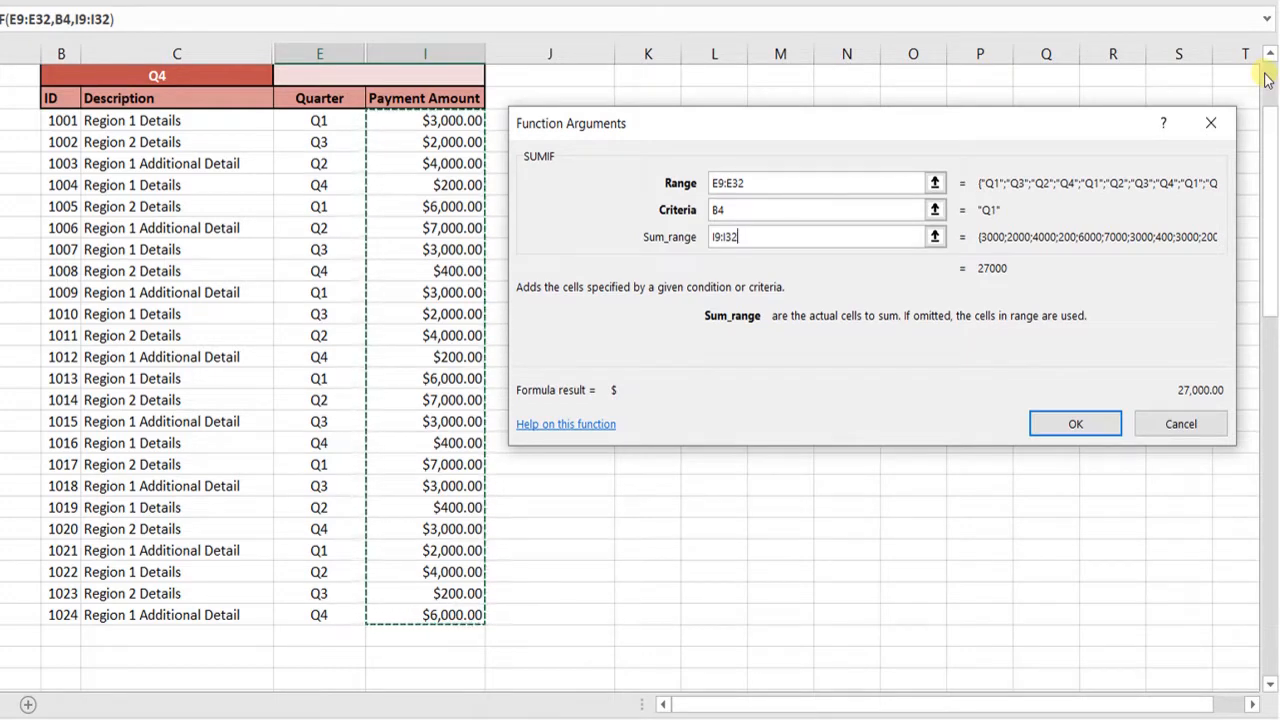
scroll(1265, 78, up, 2)
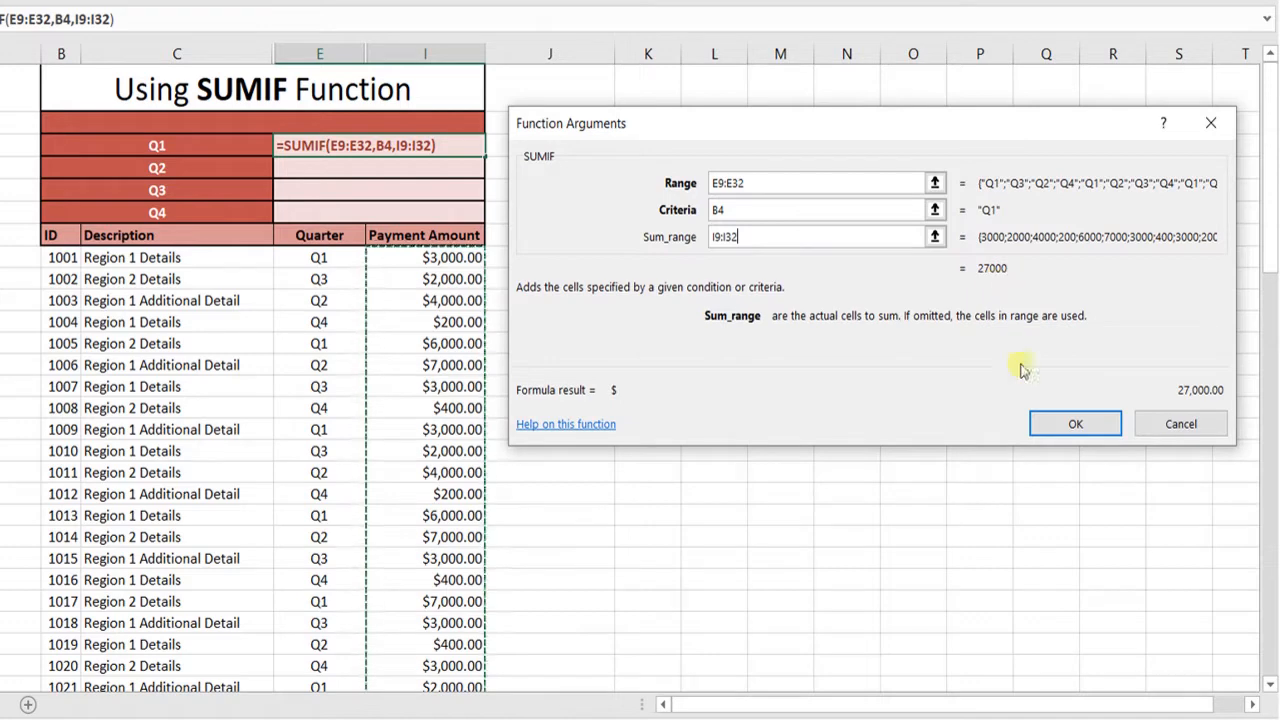
click(1065, 425)
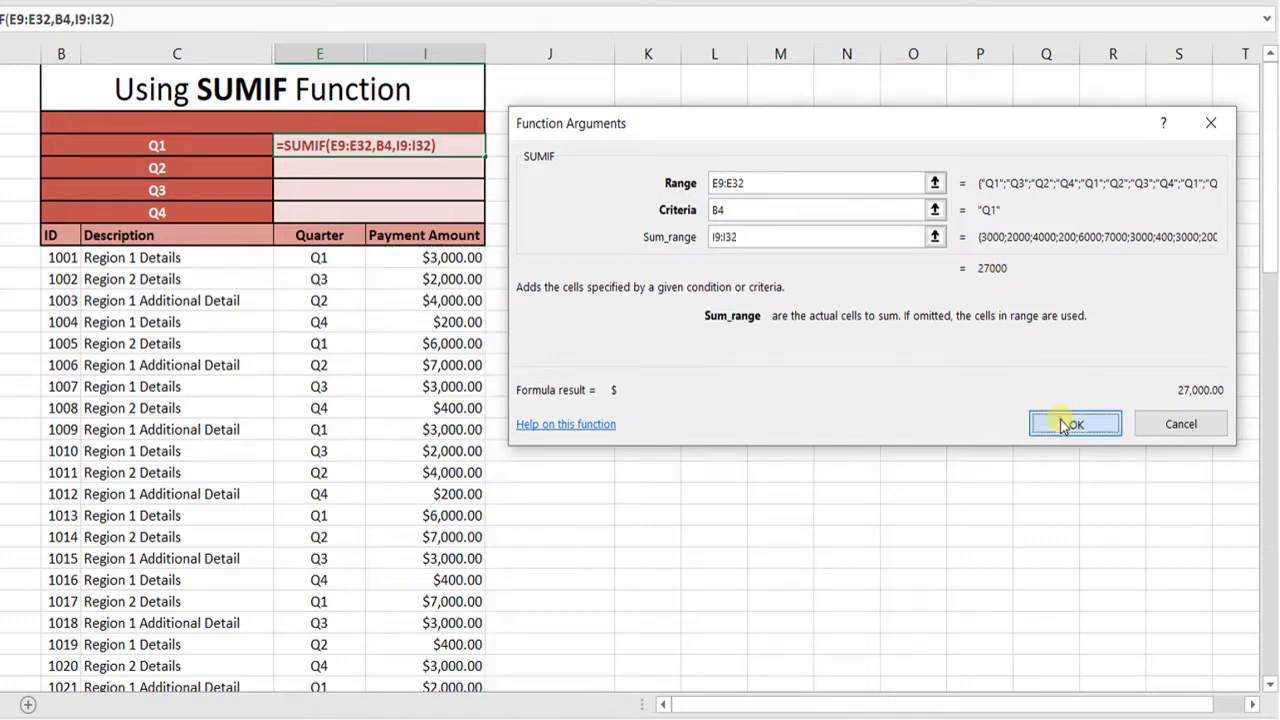
Check the Q1 total cell and begin a SUMIF formula directly in the Q2 total cell E5
click(359, 171)
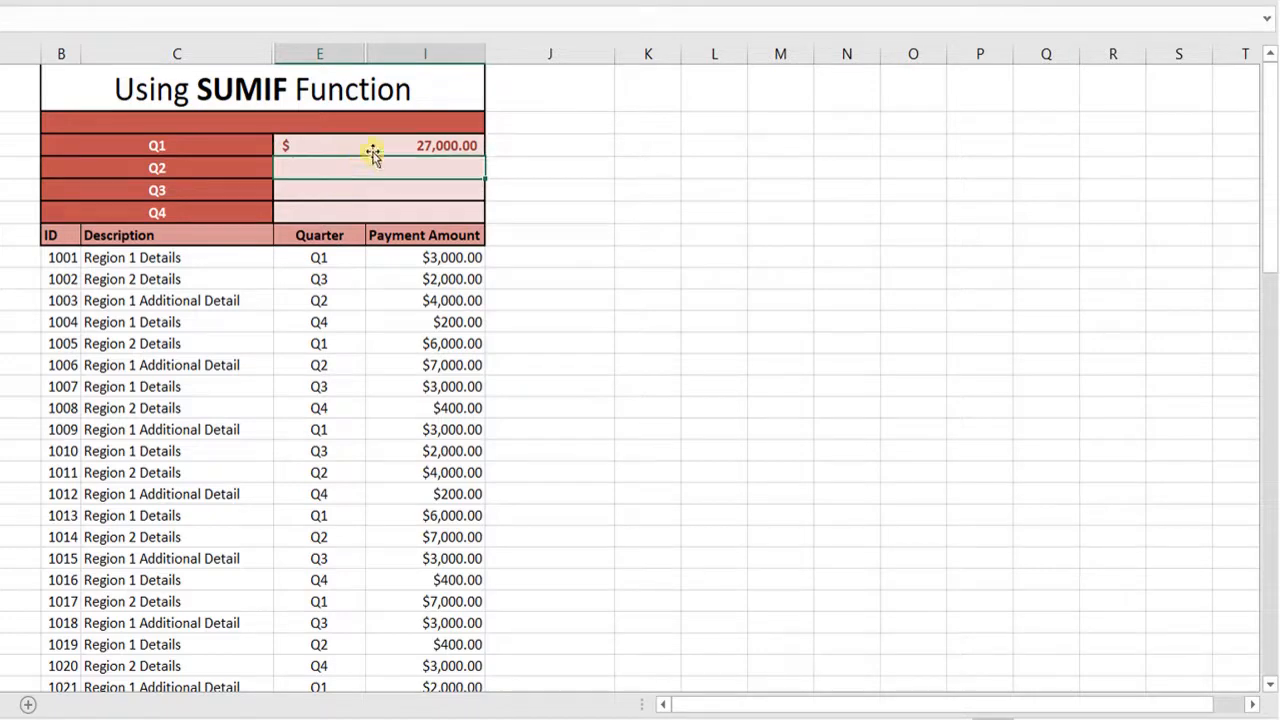
click(380, 145)
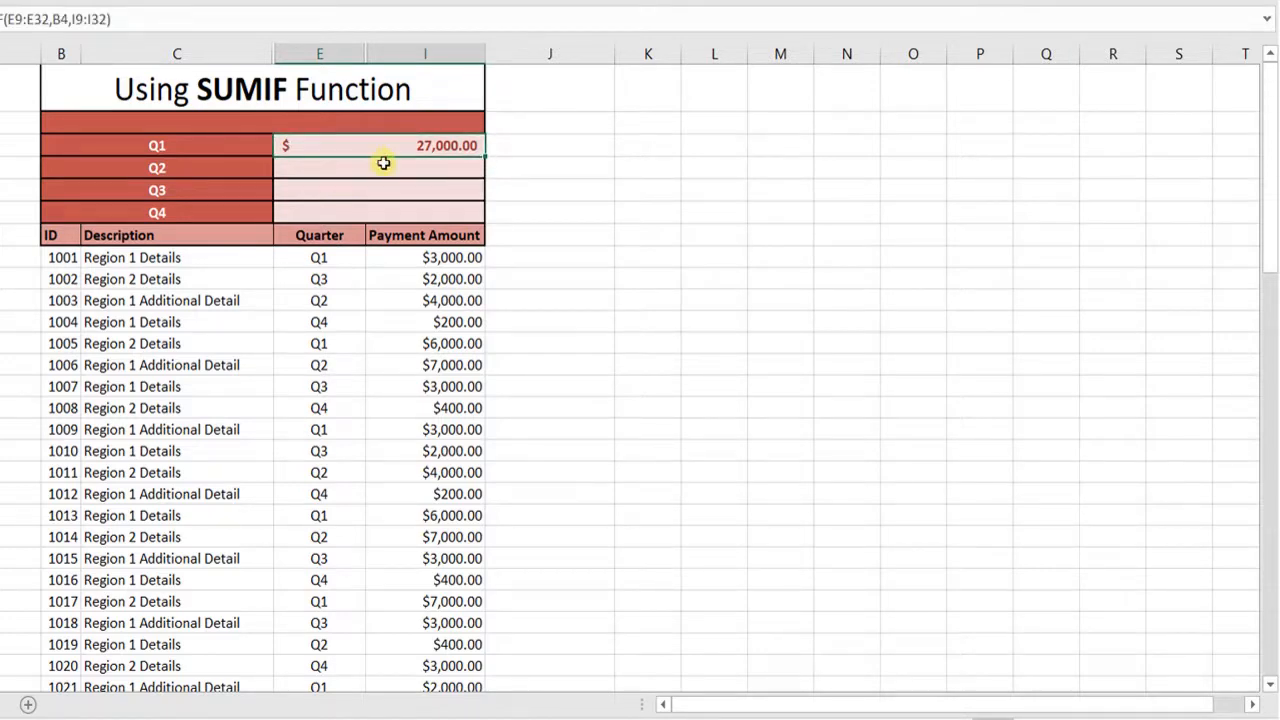
click(383, 163)
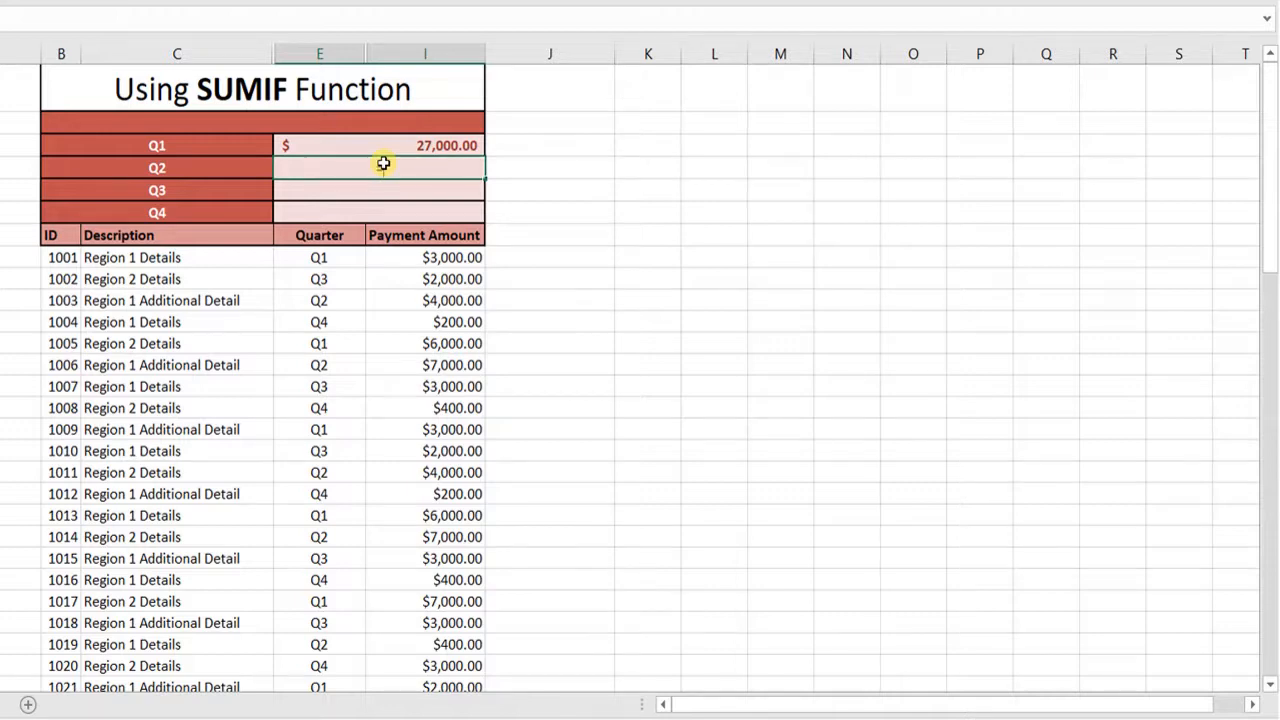
text(=sum)
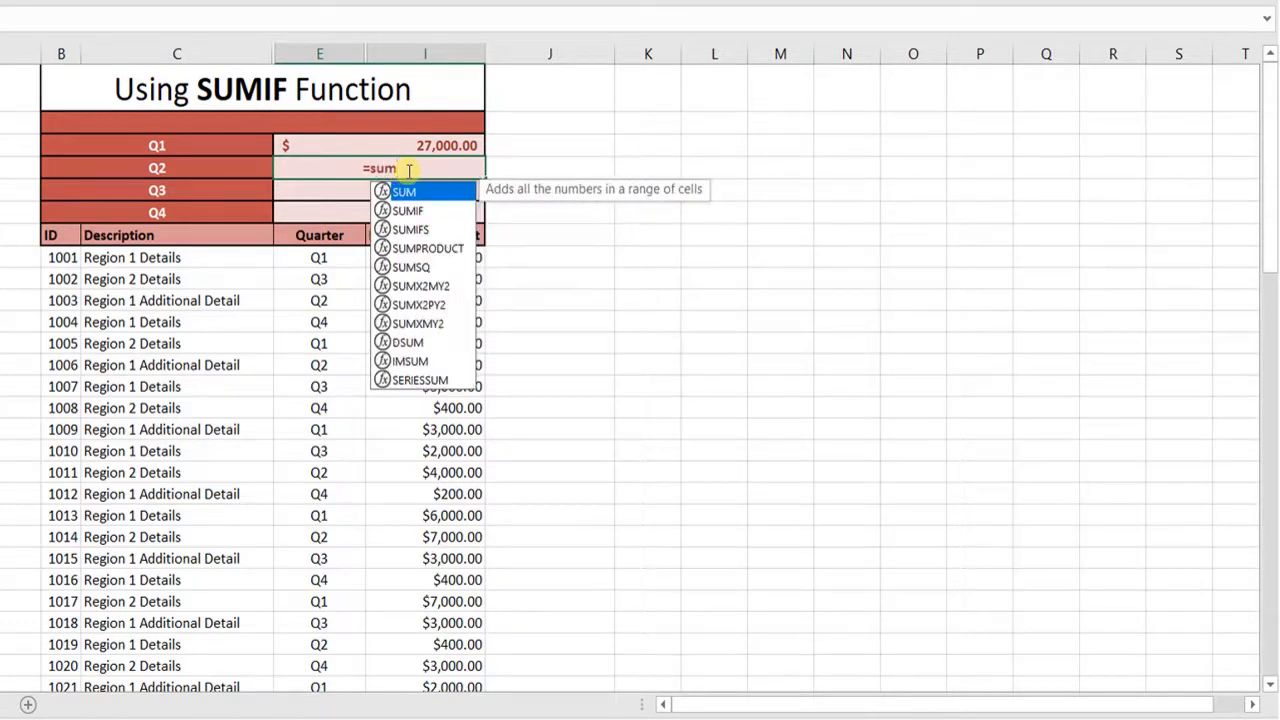
double_click(408, 216)
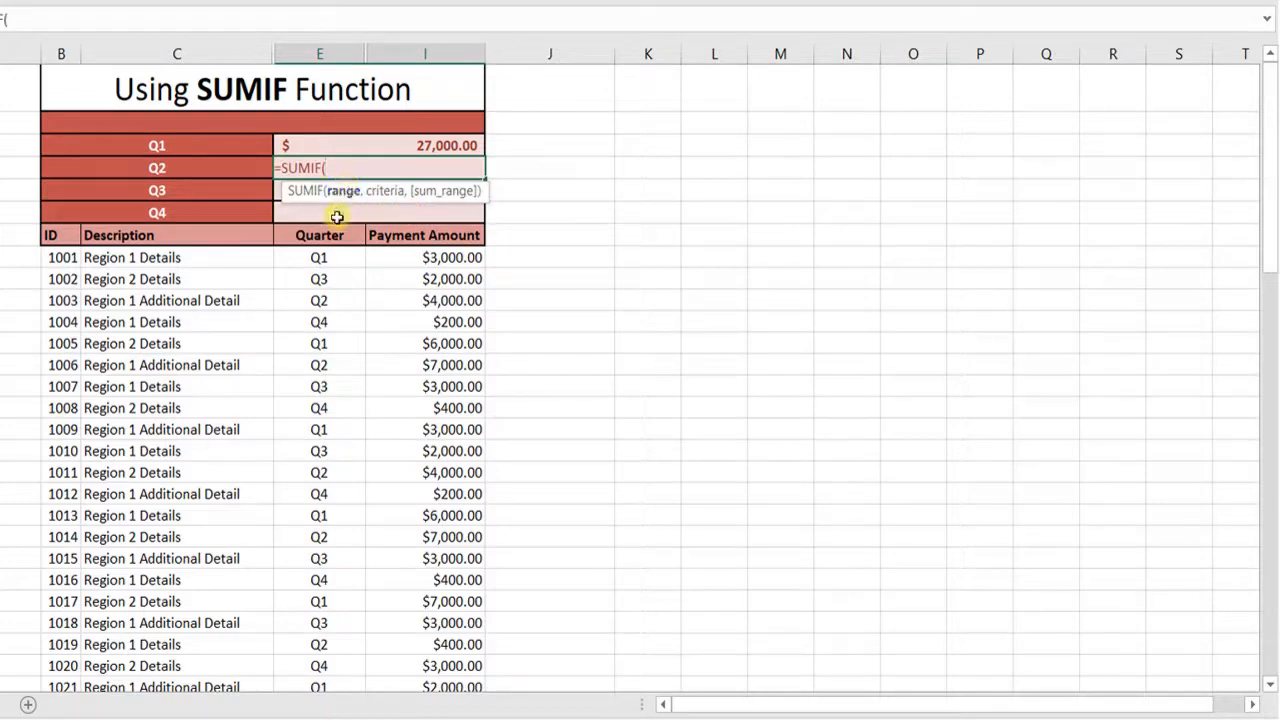
Select the Quarter column cells E9:E32 as the range of the Q2 SUMIF formula
click(327, 255)
key(shift+Down)
key(shift+Down)
key(shift+Down)
key(shift+Down)
key(shift+Down)
key(shift+Down)
key(shift+Down)
key(shift+Down)
key(shift+Down)
key(shift+Down)
key(shift+Down)
key(shift+Down)
key(shift+Down)
key(shift+Down)
key(shift+Down)
key(shift+Down)
key(shift+Down)
key(shift+Down)
key(shift+Down)
key(shift+Down)
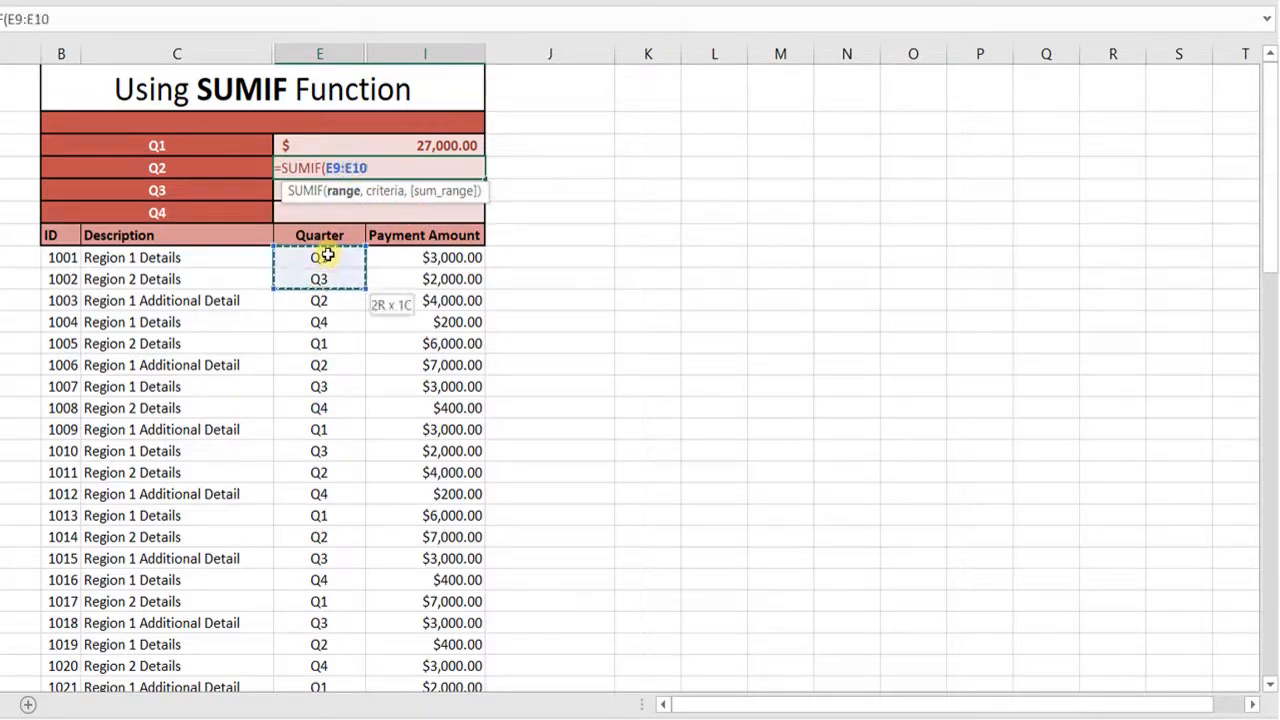
key(shift+Down)
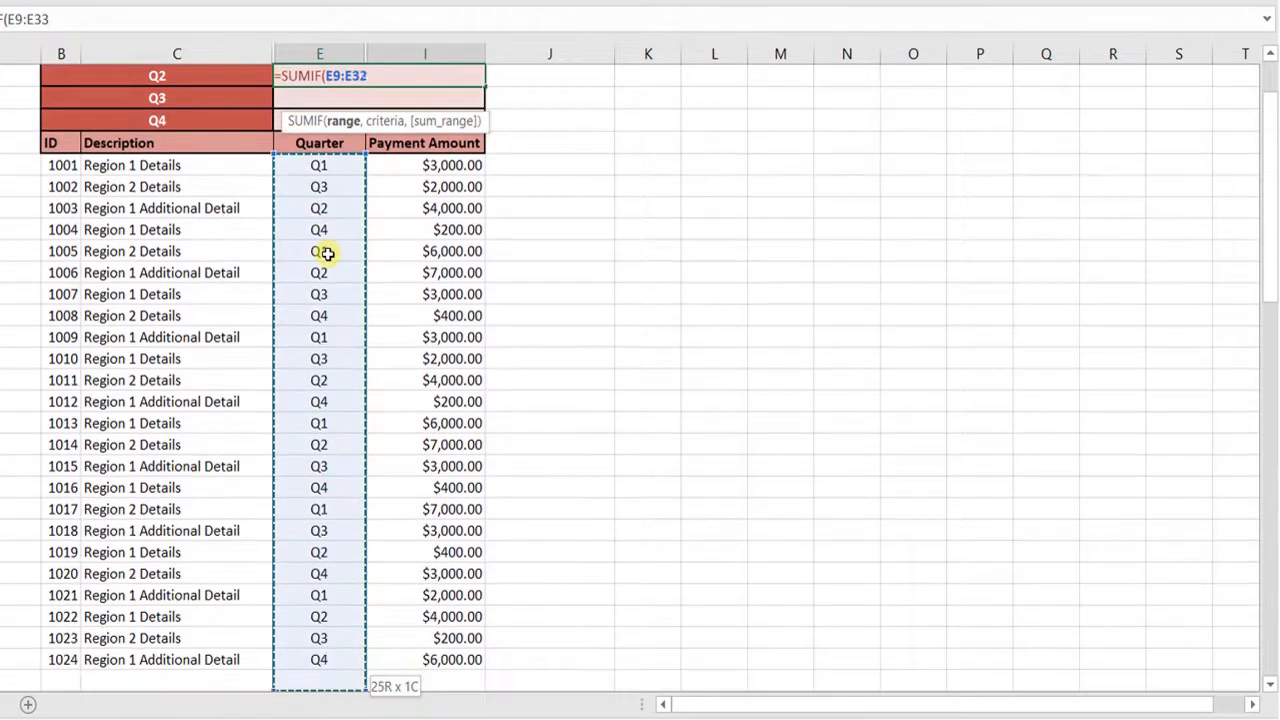
key(shift+Up)
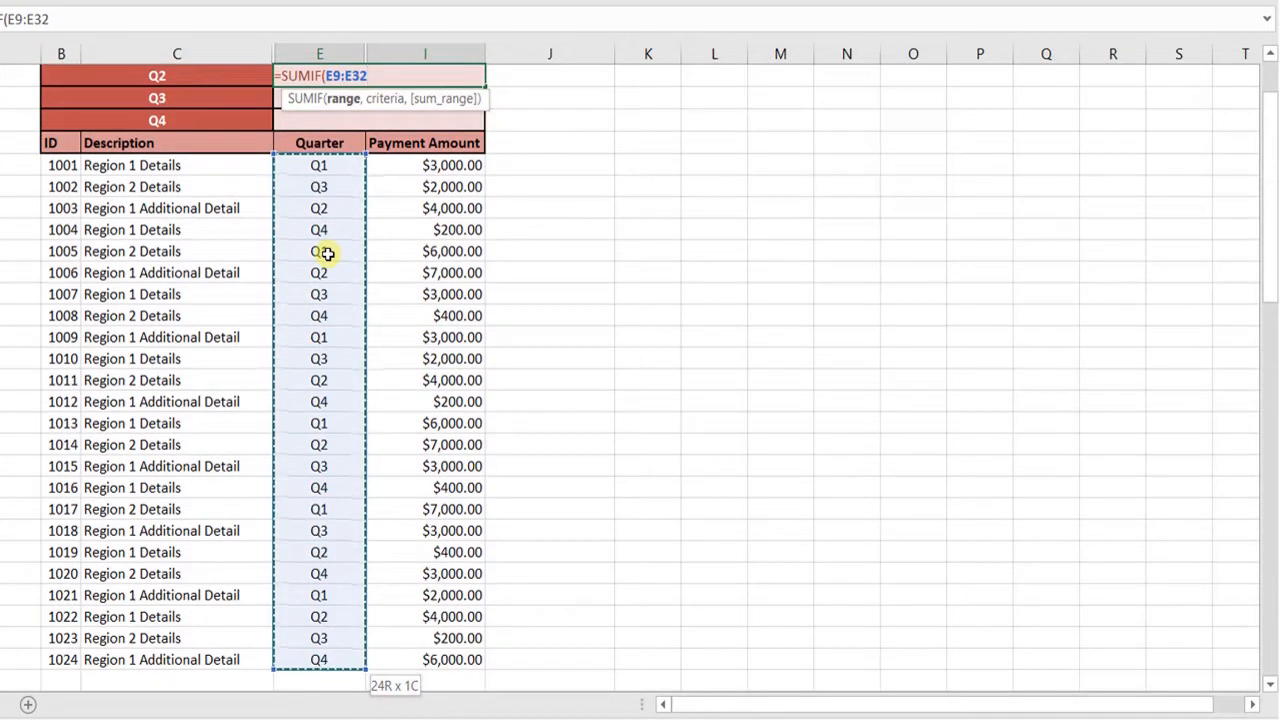
Complete the Q2 SUMIF formula with "Q2" as the criteria and the payment amounts I9:I32 as the sum range
text(,)
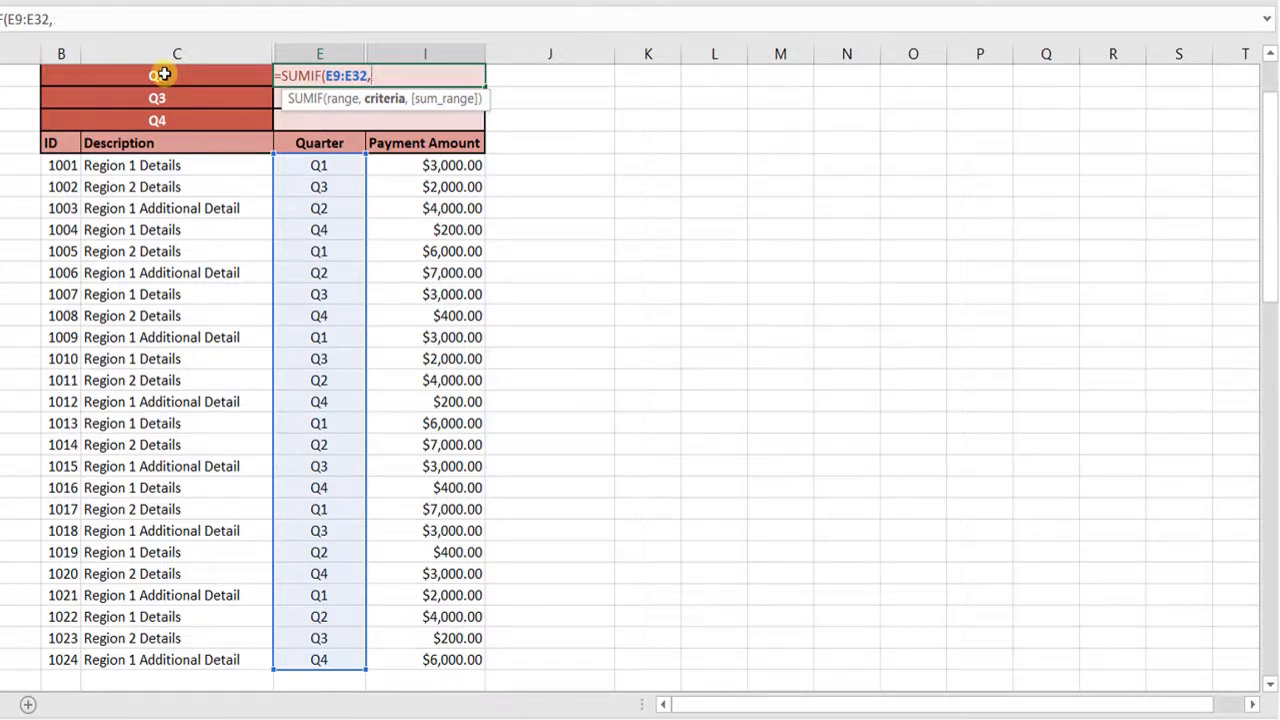
text(Q2",)
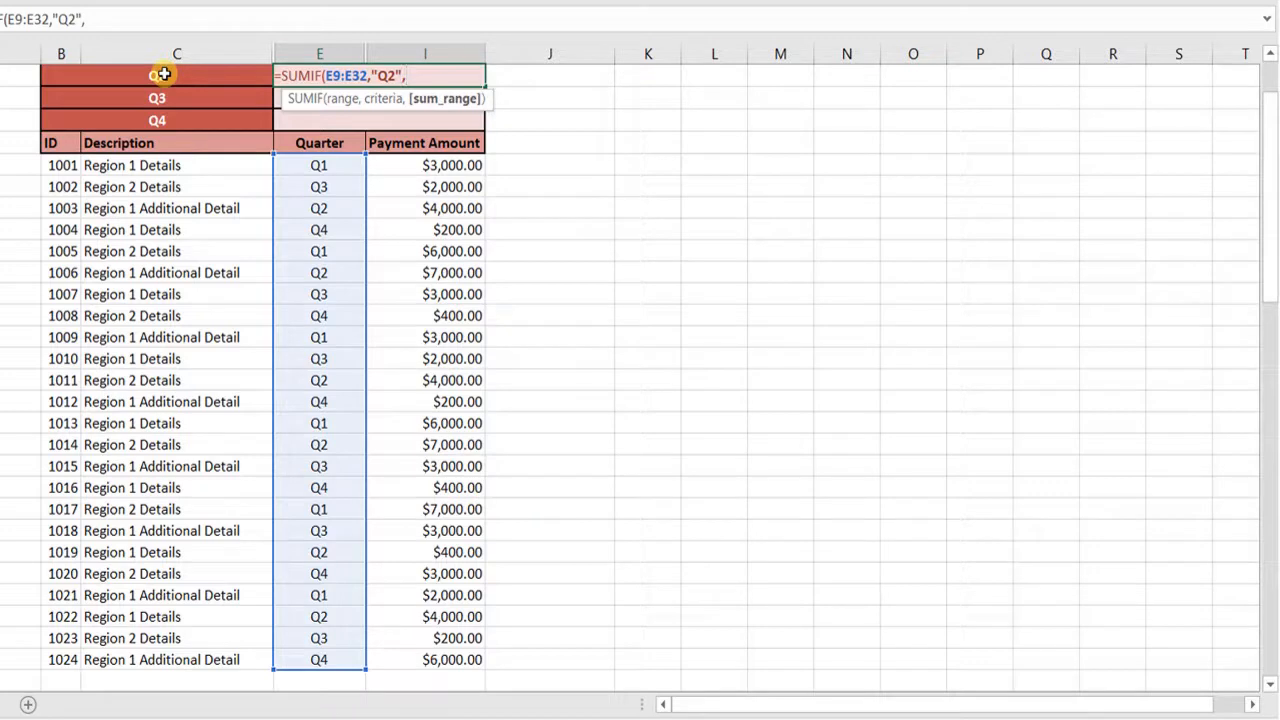
click(448, 171)
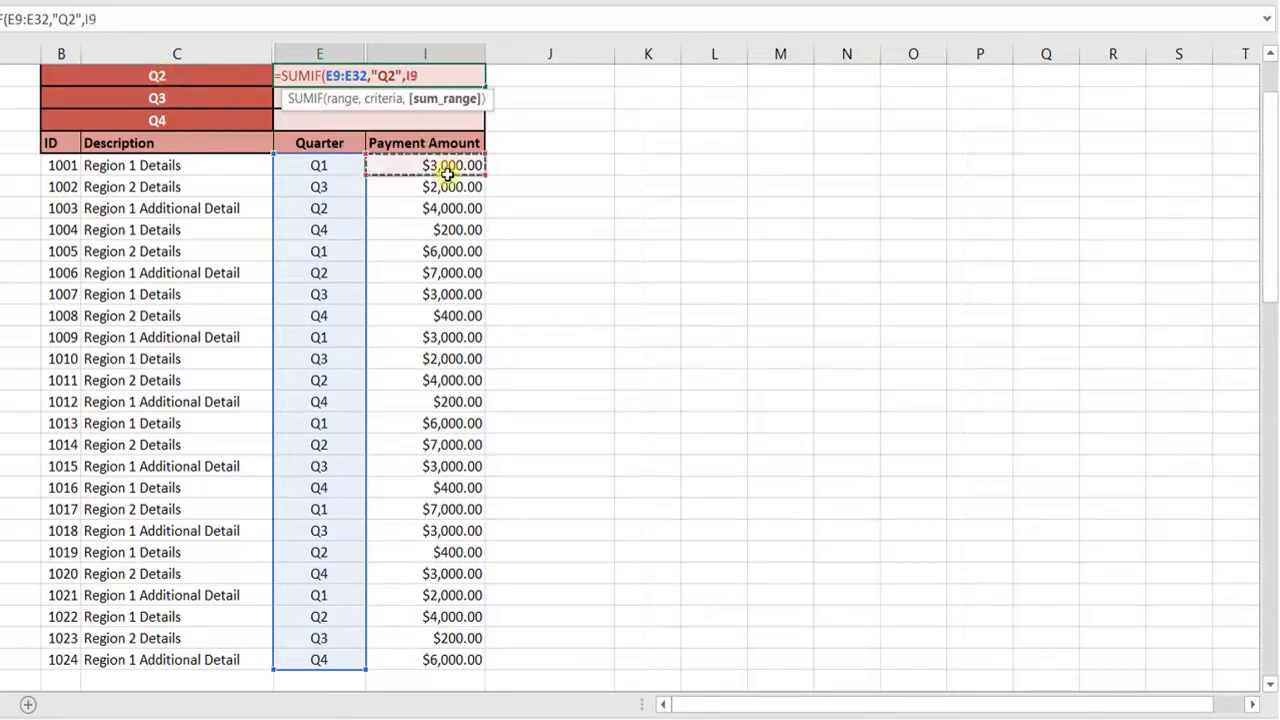
key(shift+Down)
key(shift+Down)
key(shift+Down)
key(shift+Down)
key(shift+Down)
key(shift+Down)
key(shift+Down)
key(shift+Down)
key(shift+Down)
key(shift+Down)
key(shift+Down)
key(shift+Down)
key(shift+Down)
key(shift+Down)
key(shift+Down)
key(shift+Down)
key(shift+Down)
key(shift+Down)
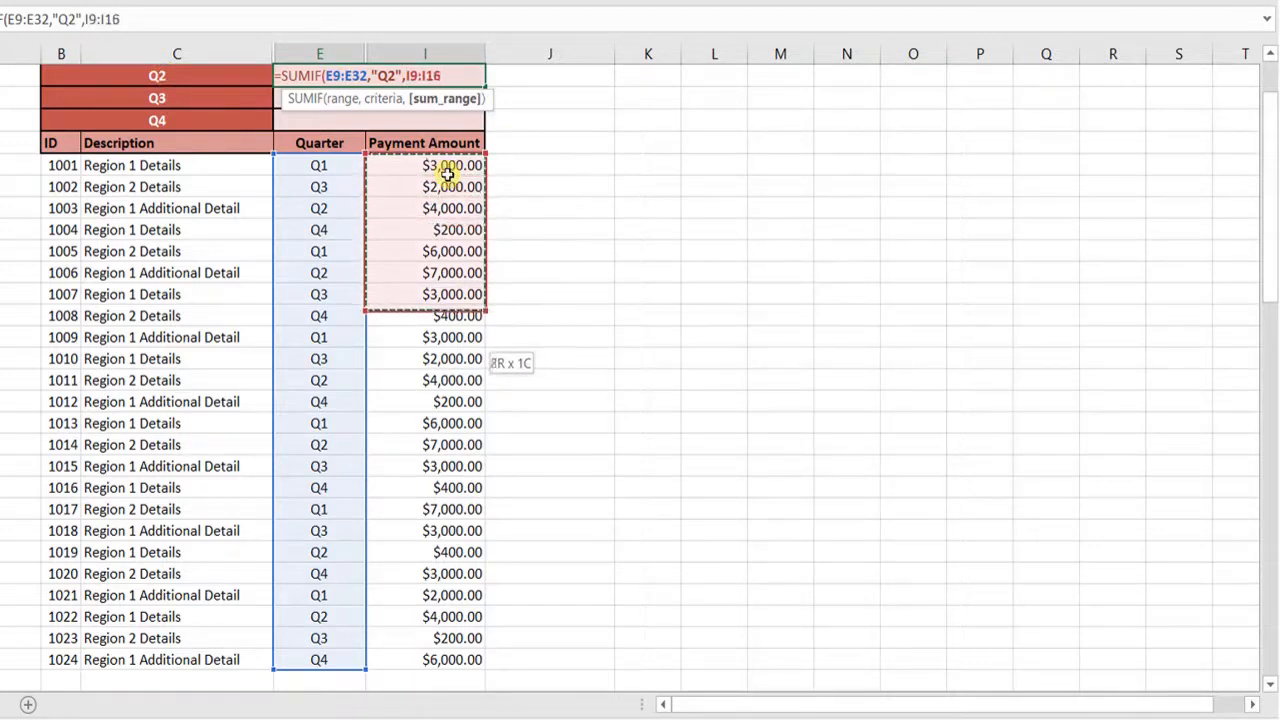
key(shift+Down)
key(shift+Down)
key(shift+Down)
key(shift+Down)
key(shift+Down)
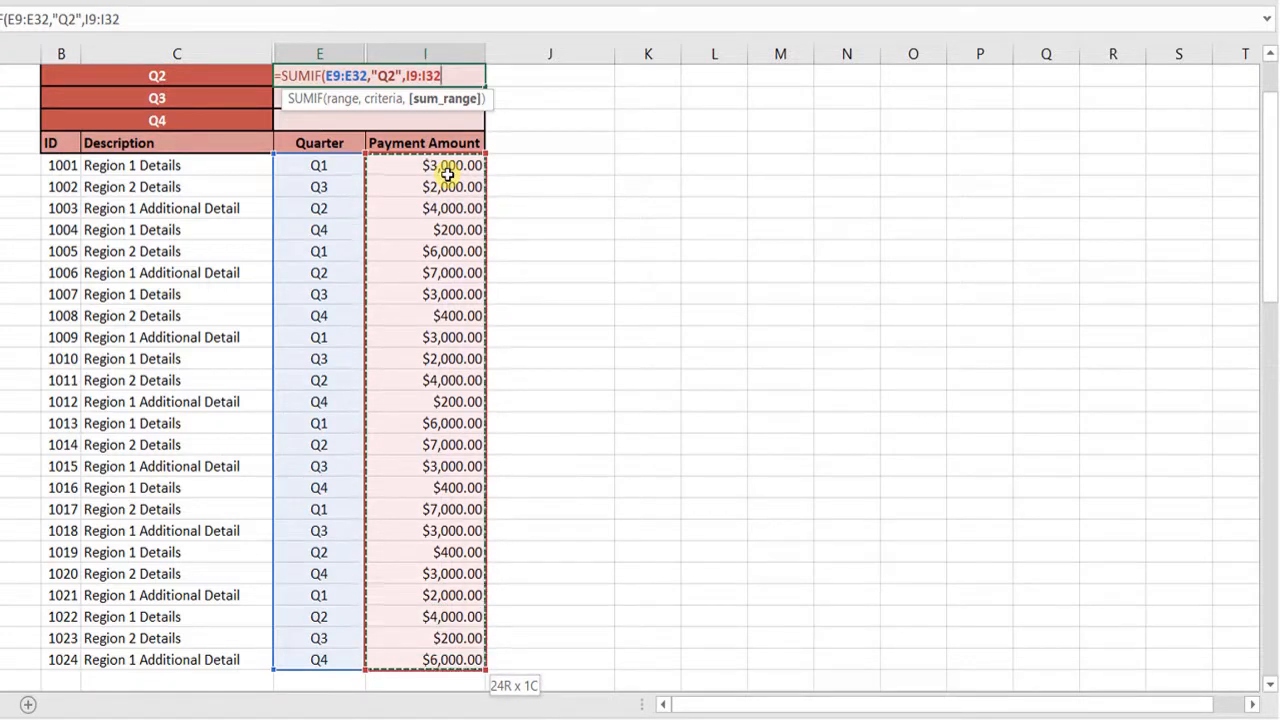
text())
key(Return)
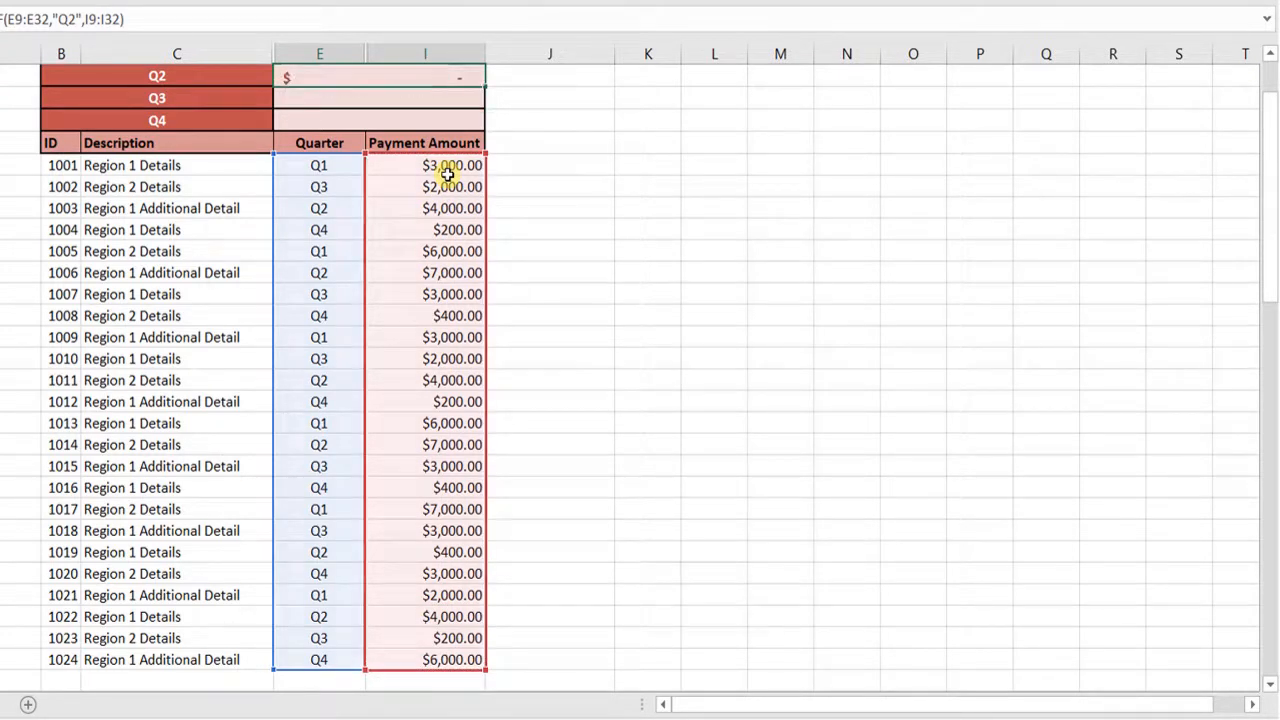
Examine the Q1 and Q2 totals and compare the Q2 entries in the Quarter column with their payment amounts
key(Up)
key(Up)
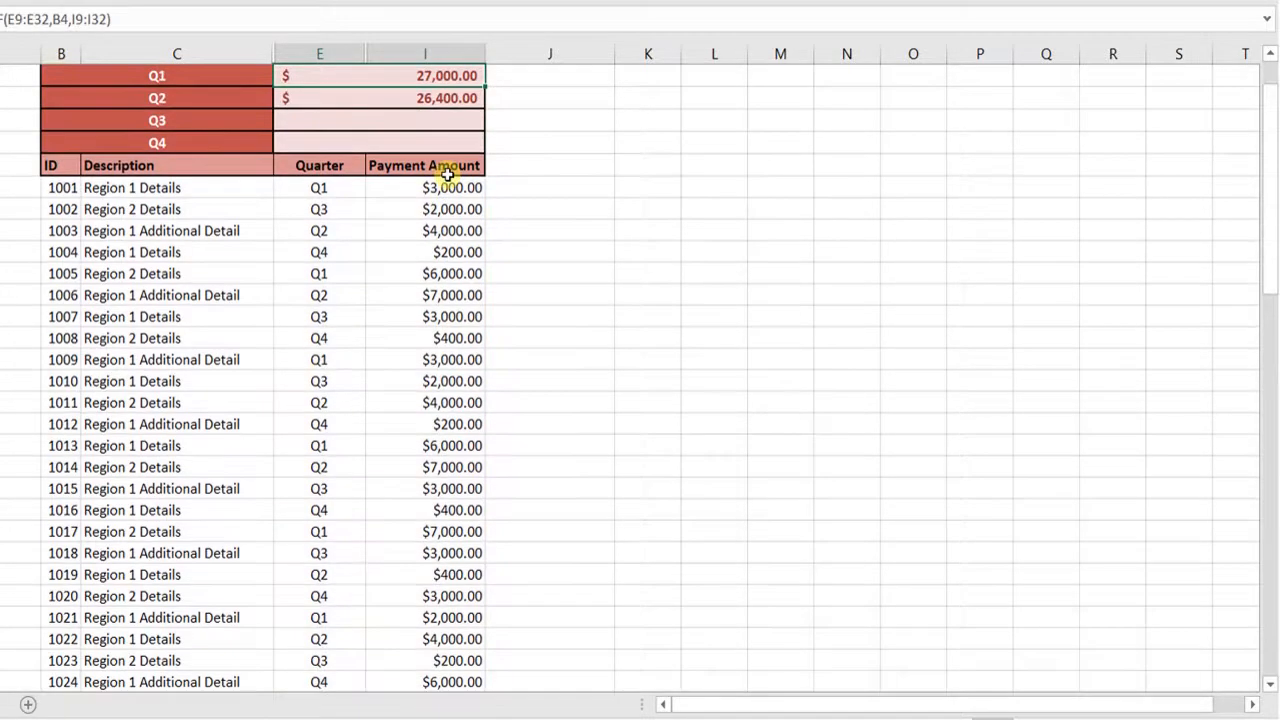
key(Down)
key(Down)
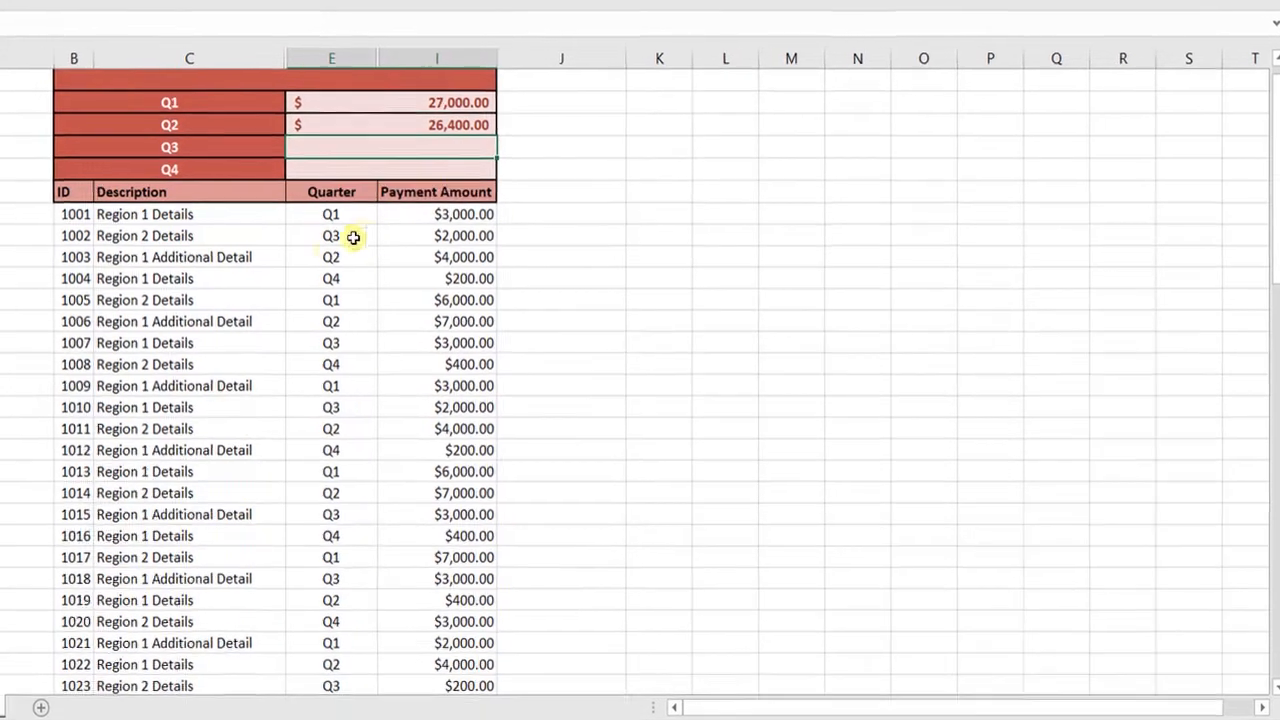
click(335, 253)
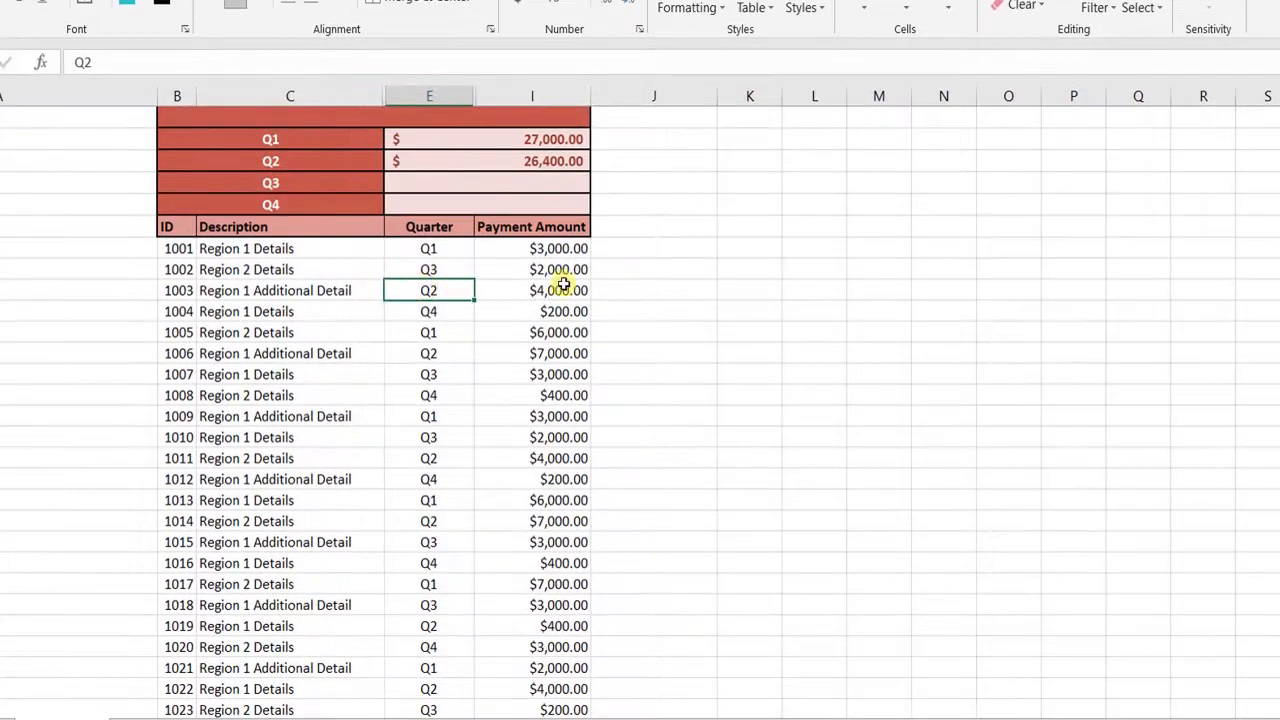
click(563, 285)
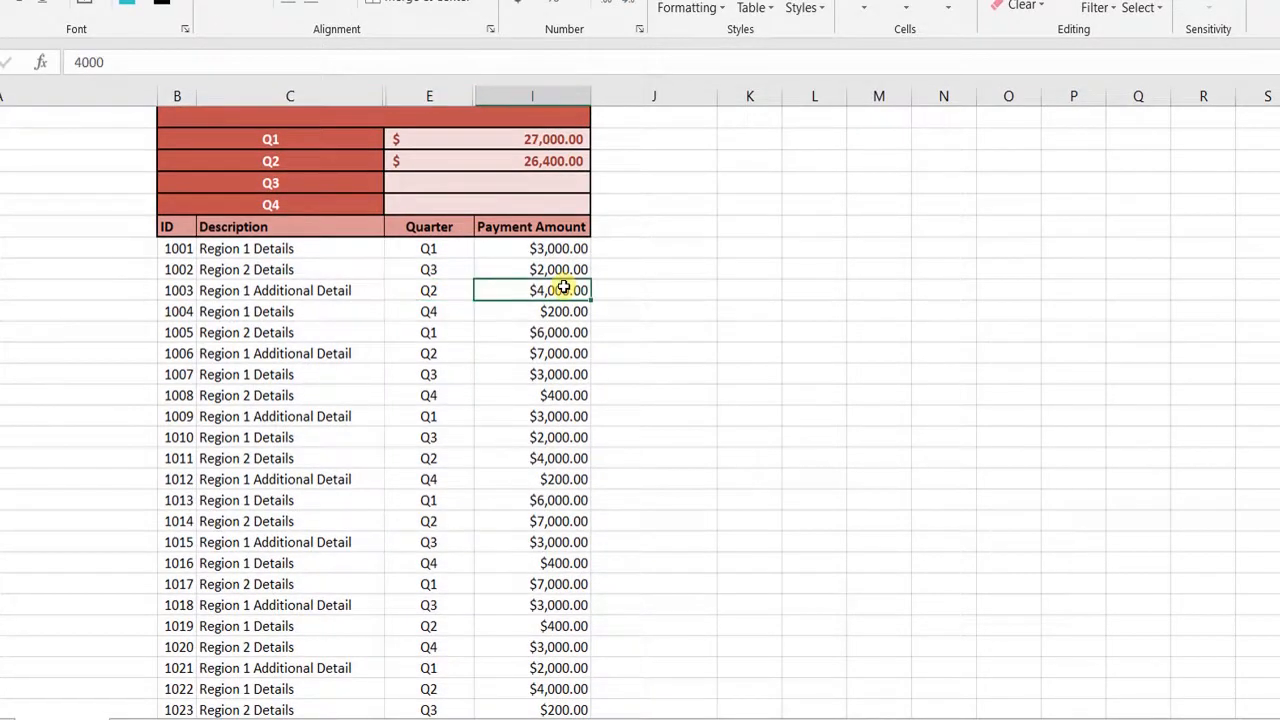
click(438, 287)
click(443, 350)
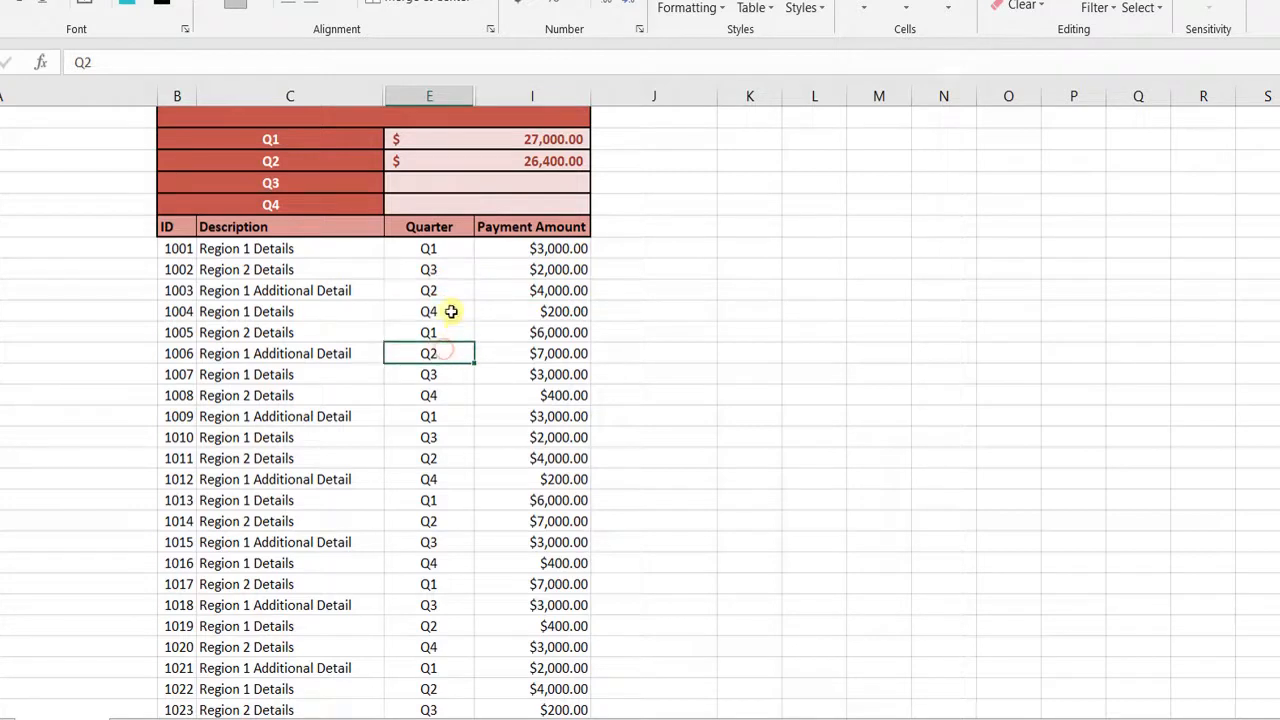
click(525, 287)
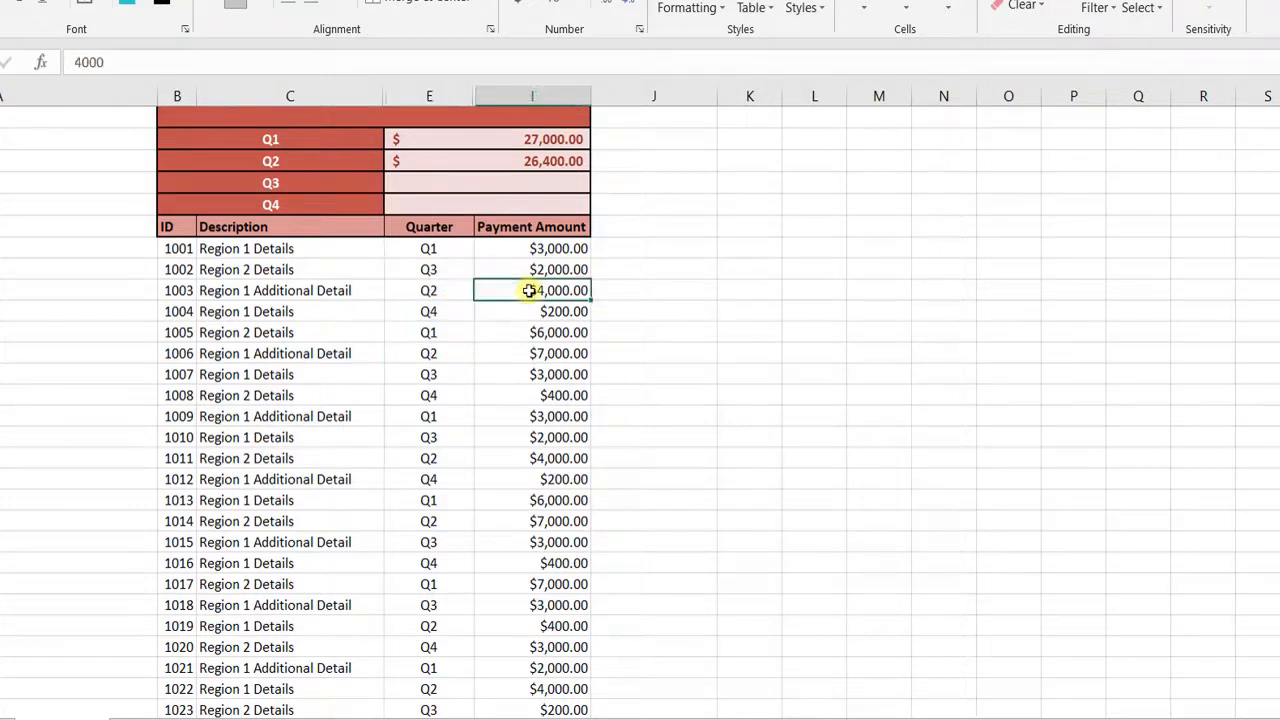
click(555, 354)
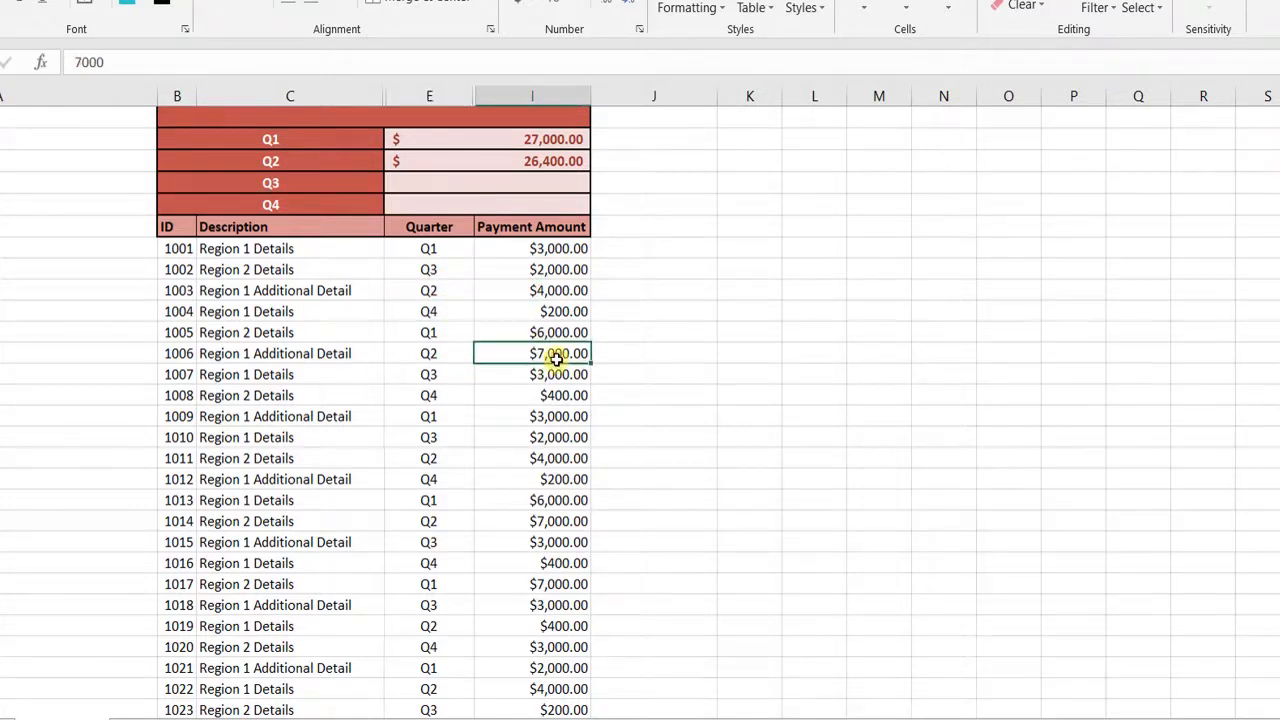
click(548, 455)
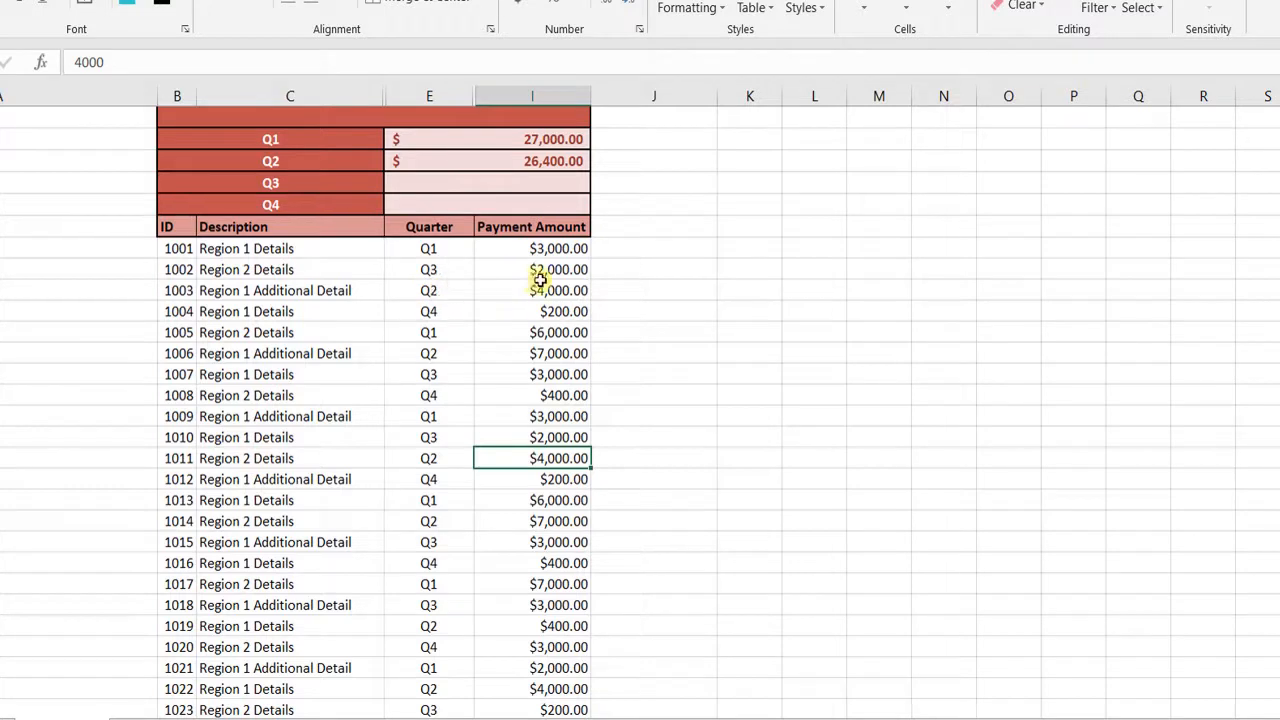
Begin a SUMIF formula directly in the Q3 total cell E6 with the Quarter cells E9:E32 as its range
click(434, 185)
text(=s)
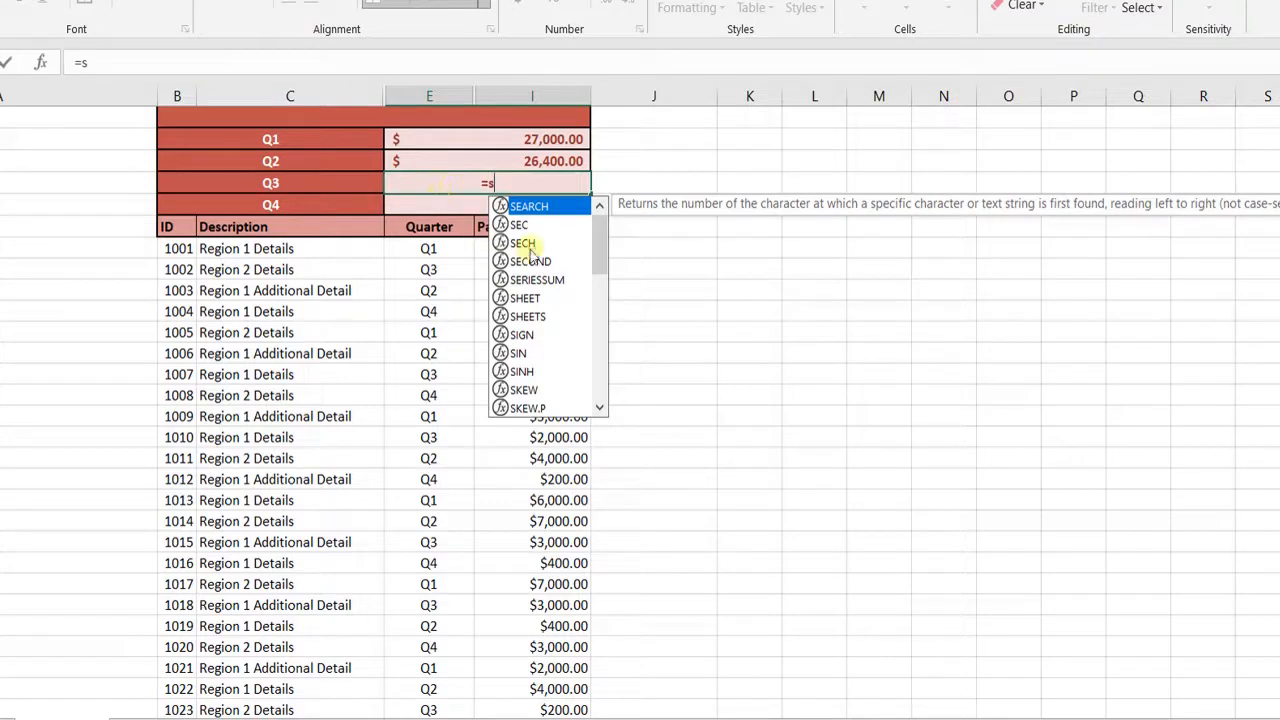
text(um)
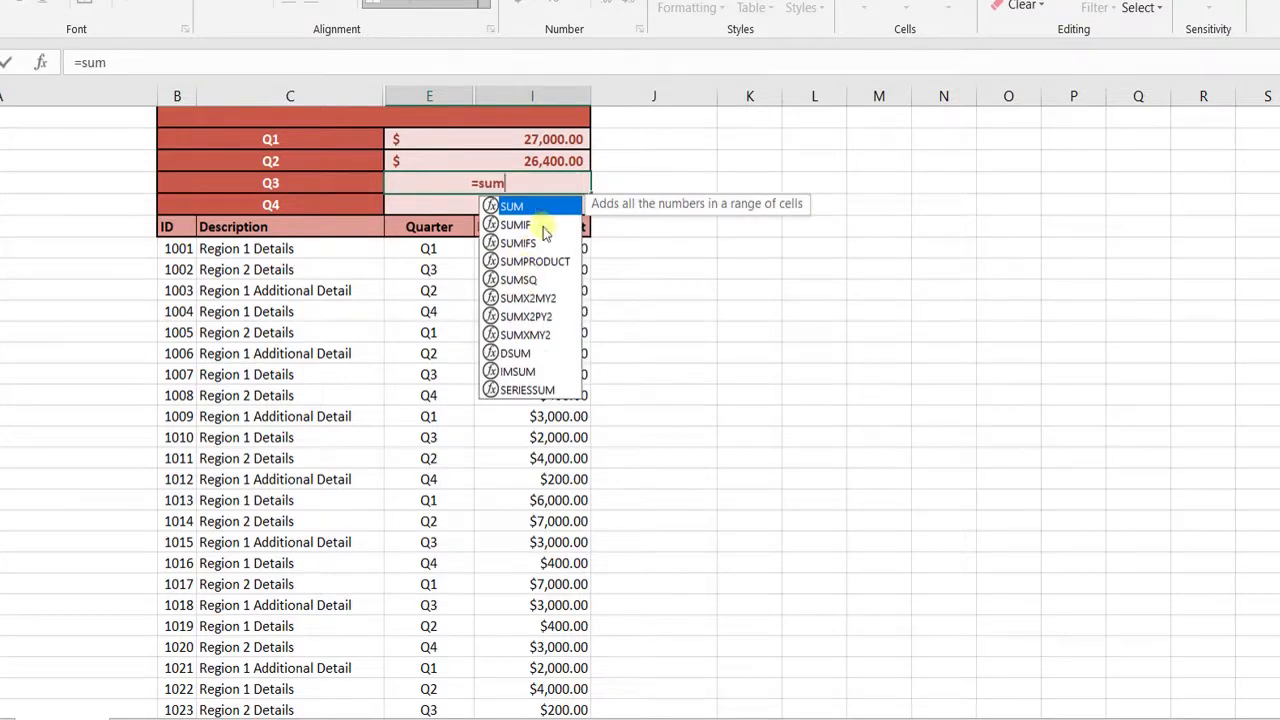
double_click(545, 232)
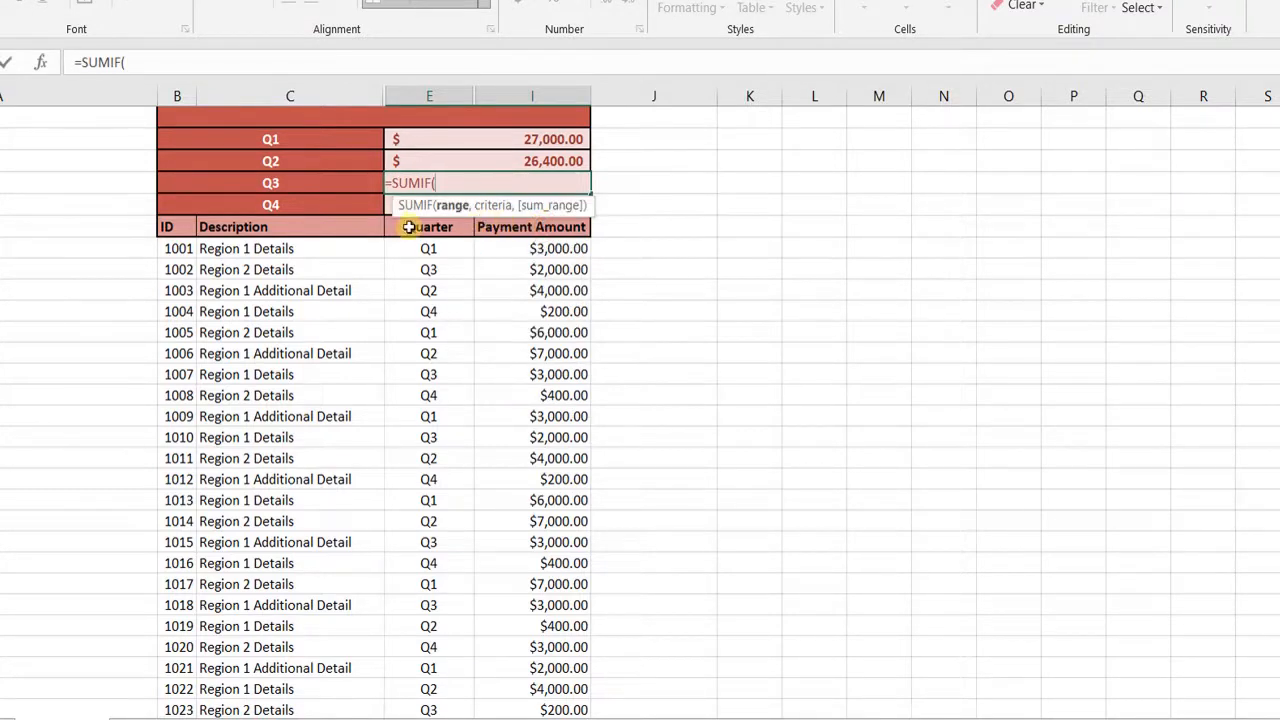
drag(408, 240, 429, 700)
text(,)
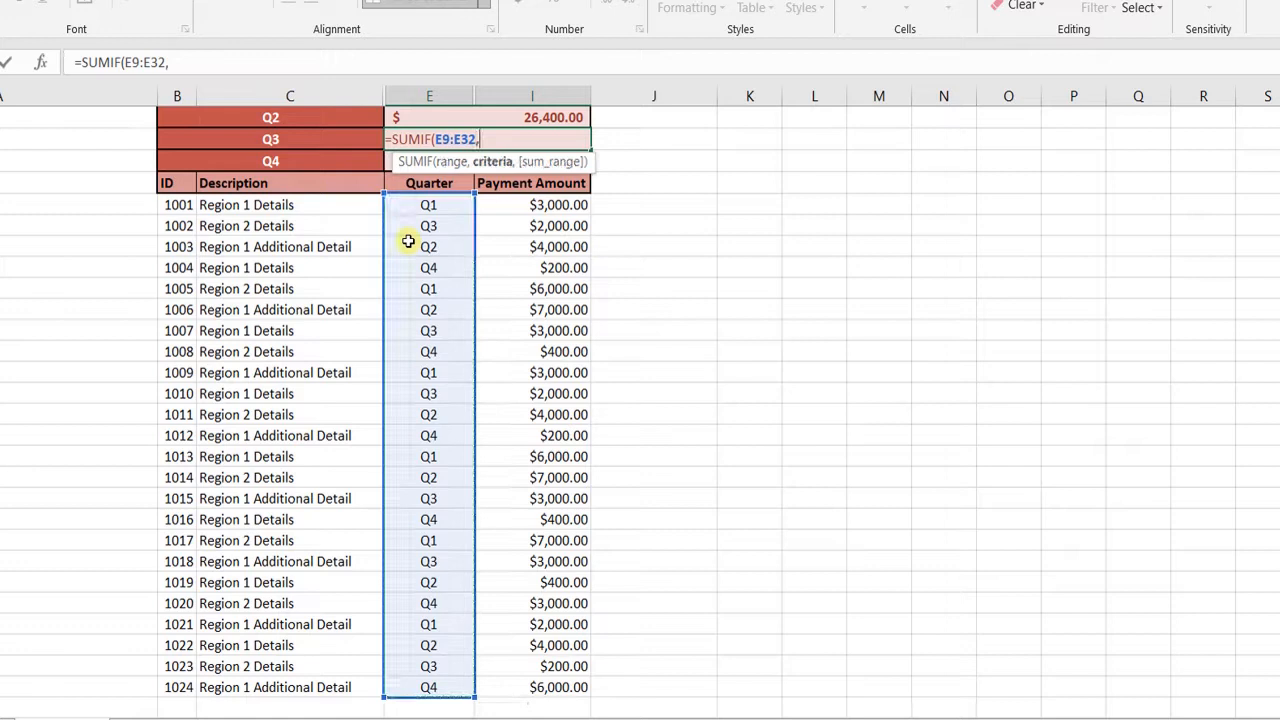
Complete the Q3 SUMIF formula with label cell B6 as the criteria and the payment amounts I9:I32 as the sum range
click(294, 139)
text(,)
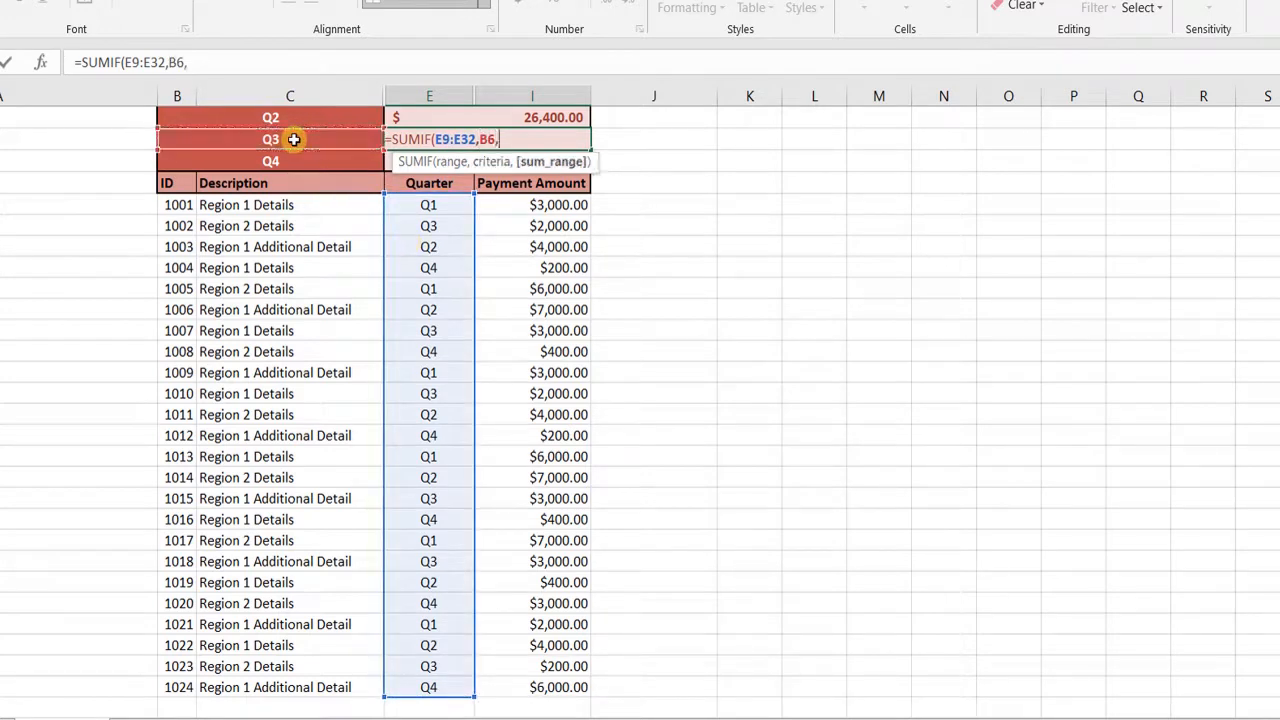
drag(519, 204, 519, 203)
key(shift+Down)
key(shift+Down)
key(shift+Down)
key(shift+Down)
key(shift+Down)
key(shift+Down)
key(shift+Down)
key(shift+Down)
key(shift+Down)
key(shift+Down)
key(shift+Down)
key(shift+Down)
key(shift+Down)
key(shift+Down)
key(shift+Down)
key(shift+Down)
key(shift+Down)
key(shift+Down)
key(shift+Down)
key(shift+Down)
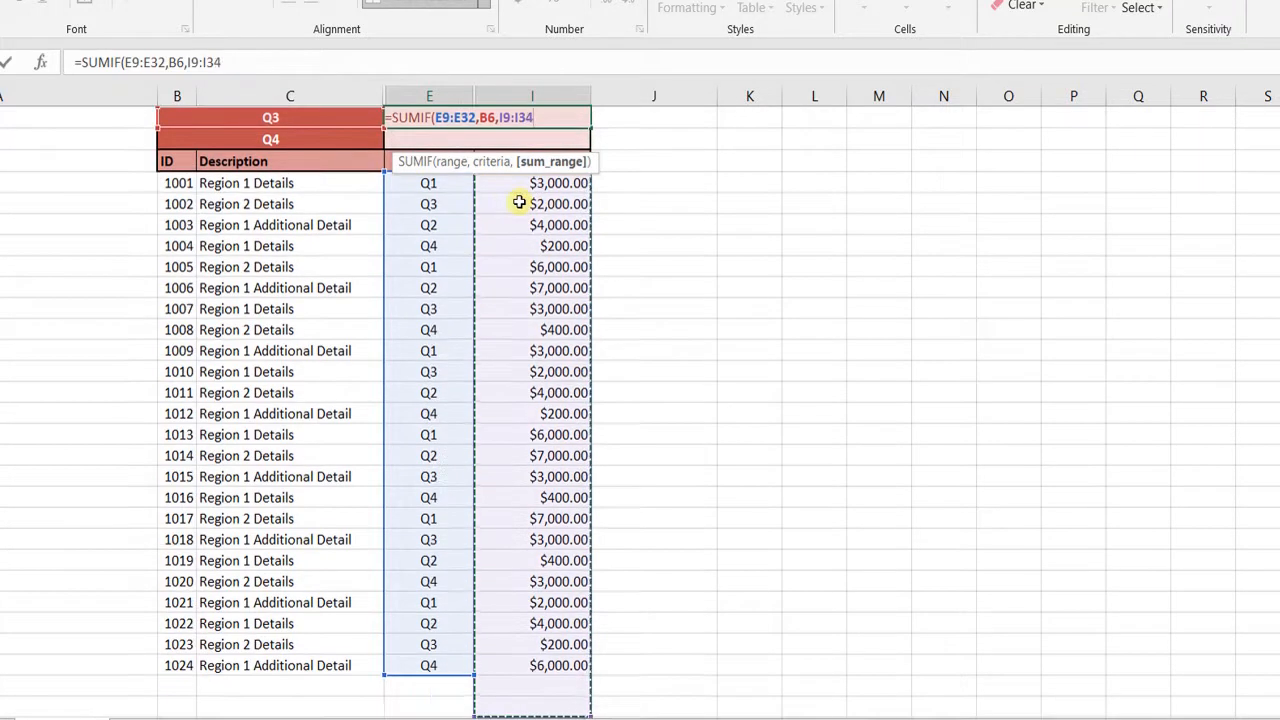
key(shift+Up)
key(shift+Up)
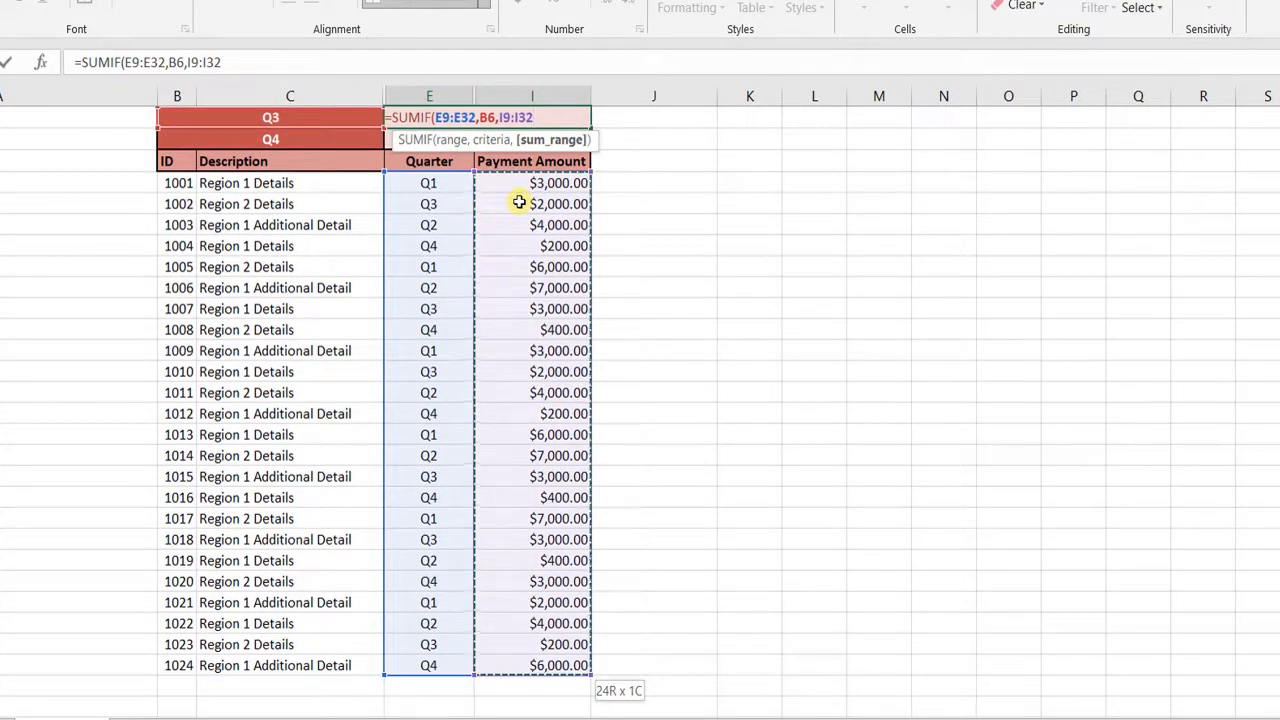
text())
key(Return)
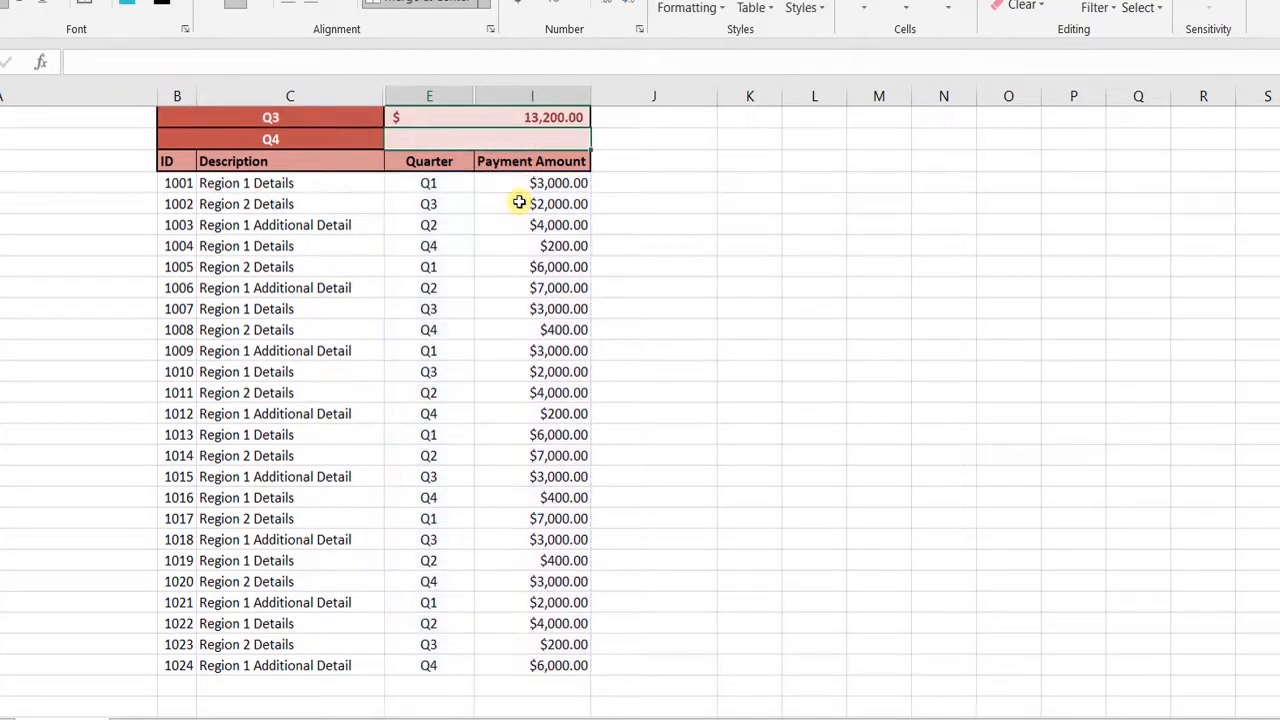
Insert the SUMIF function into the Q4 total cell E7 and set its Range argument to the Quarter cells E9:E32
key(Up)
key(Down)
click(40, 63)
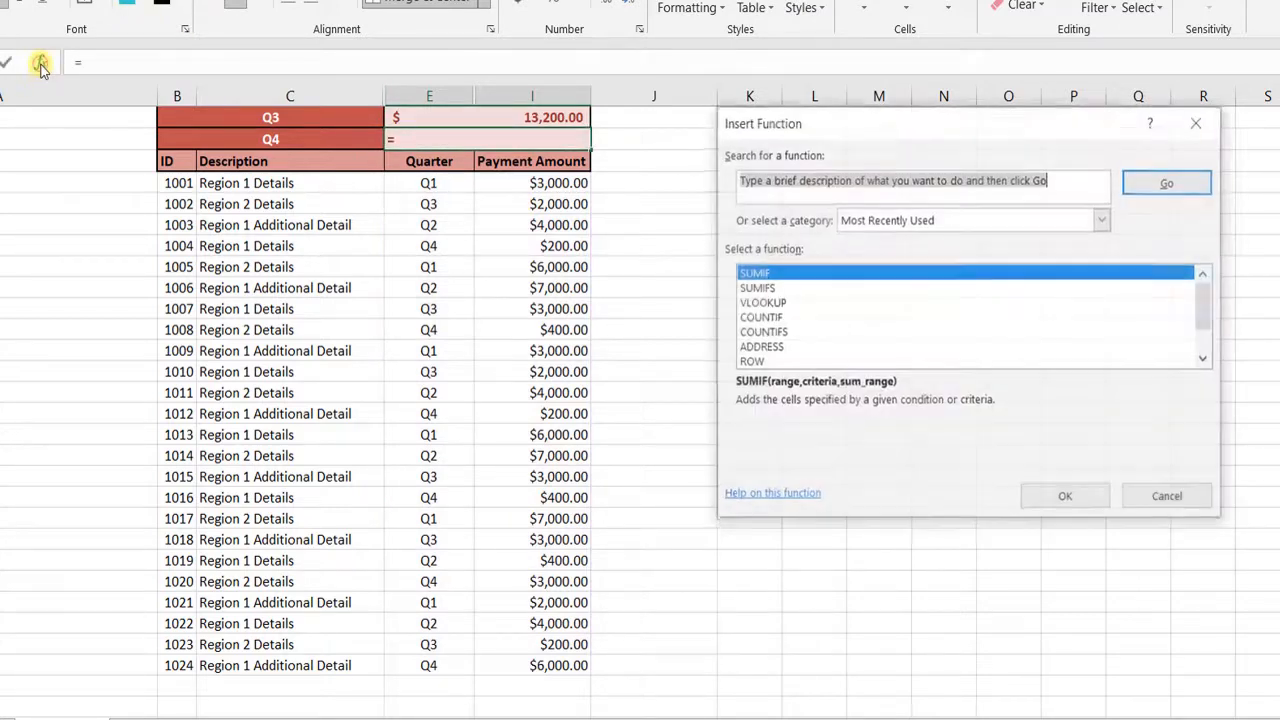
click(748, 276)
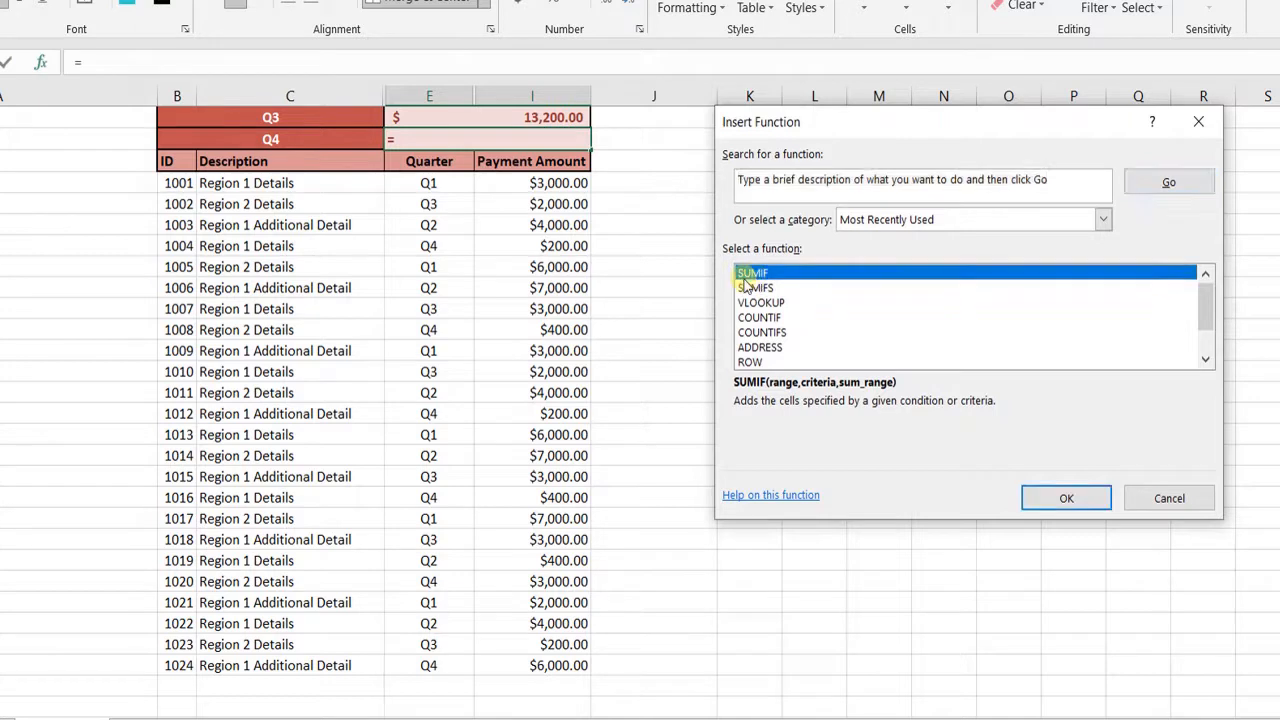
double_click(745, 279)
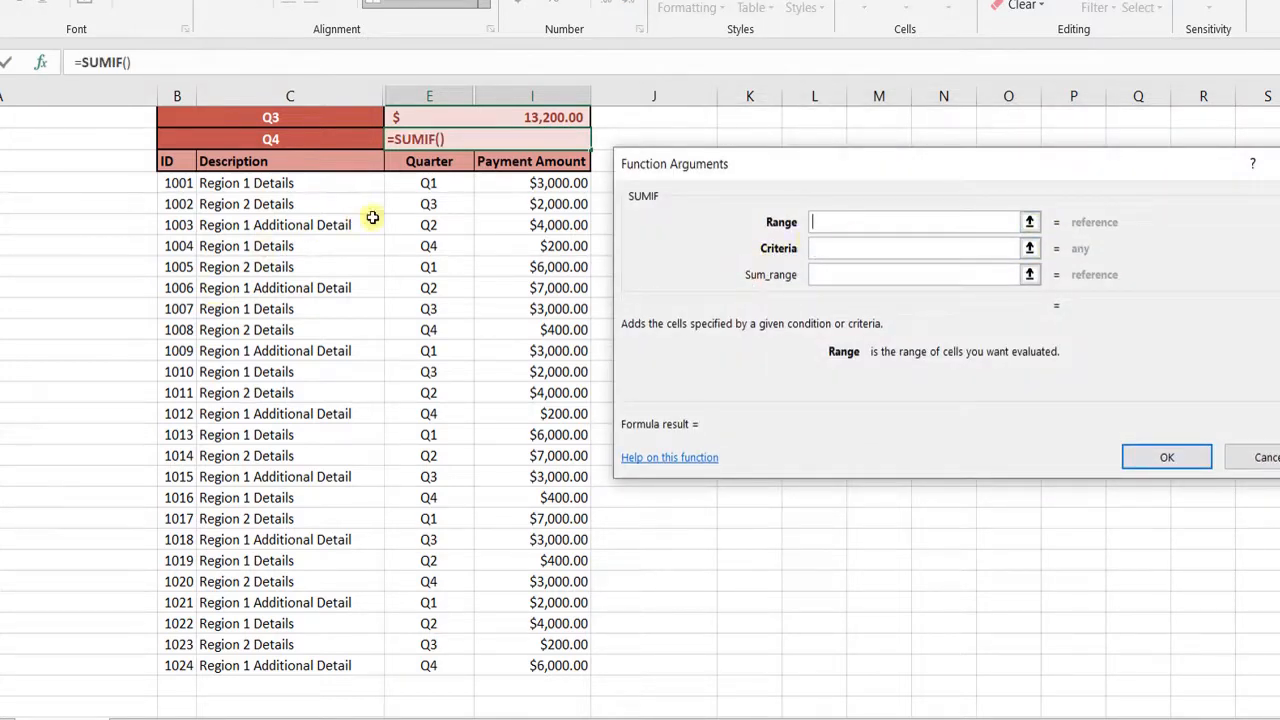
click(428, 200)
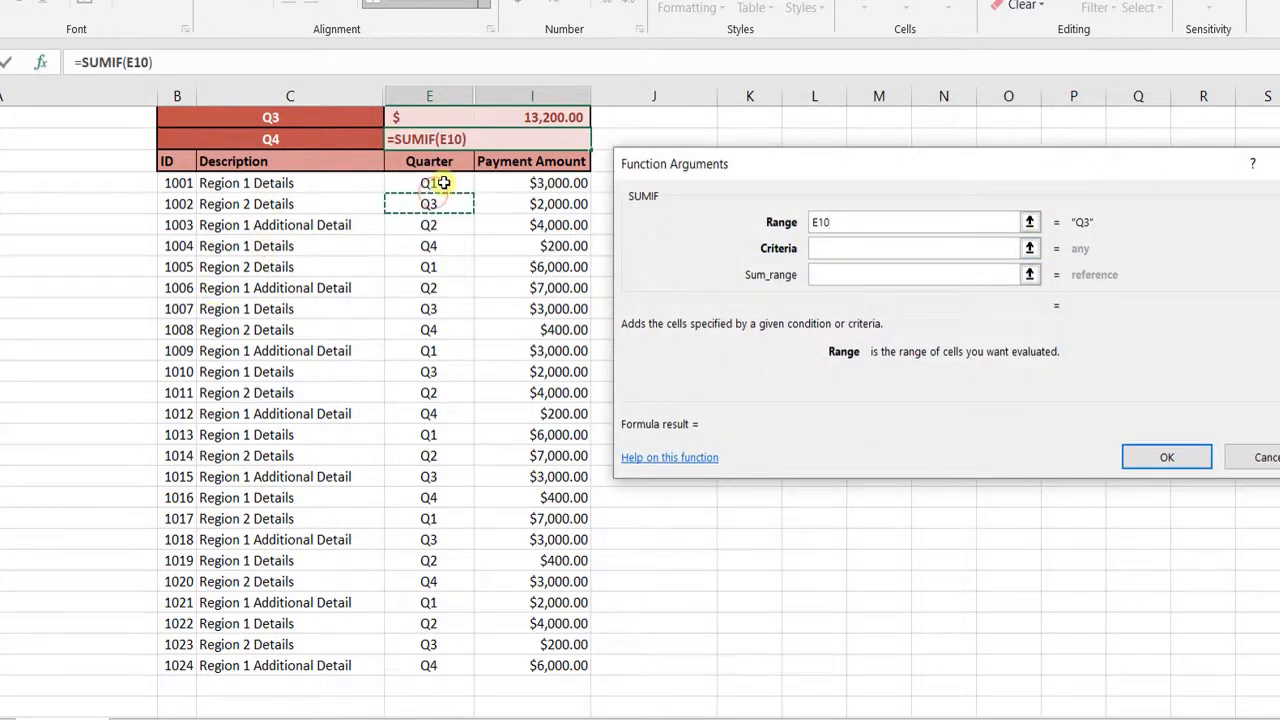
drag(443, 183, 430, 665)
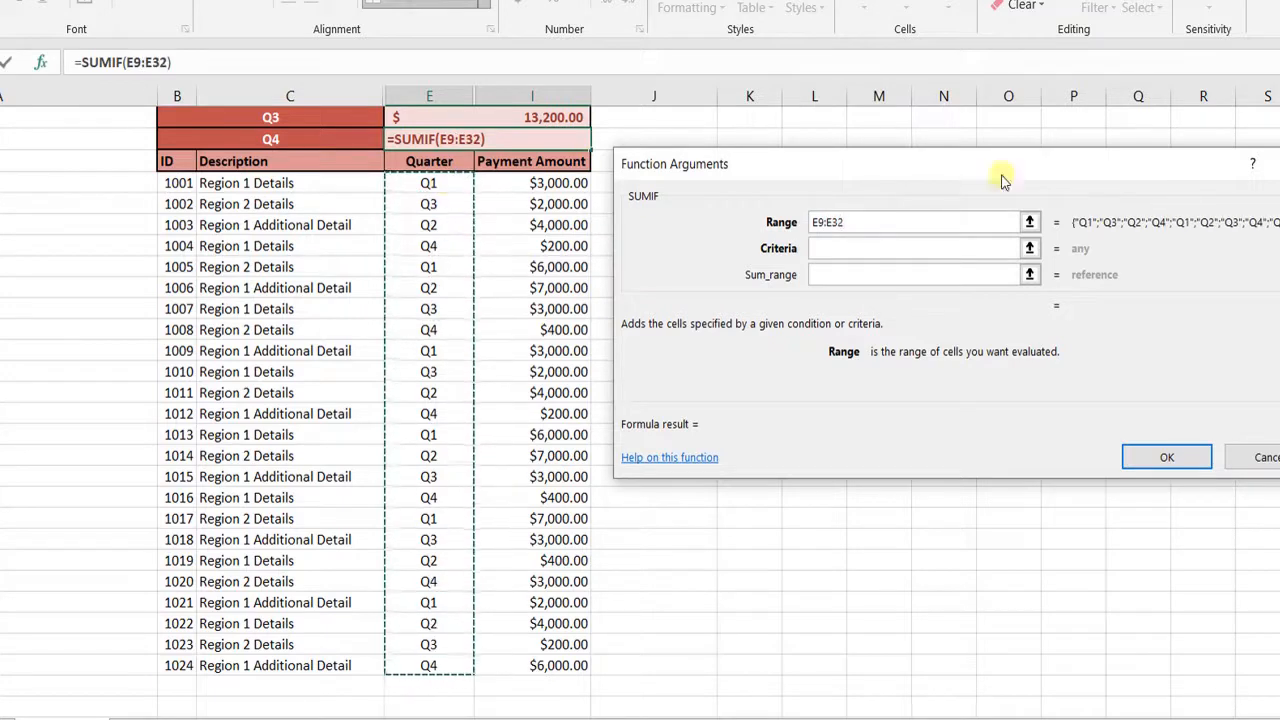
Set the Q4 SUMIF Criteria argument to label cell B7 and Sum_range to I9:I32, and accept the formula
click(990, 248)
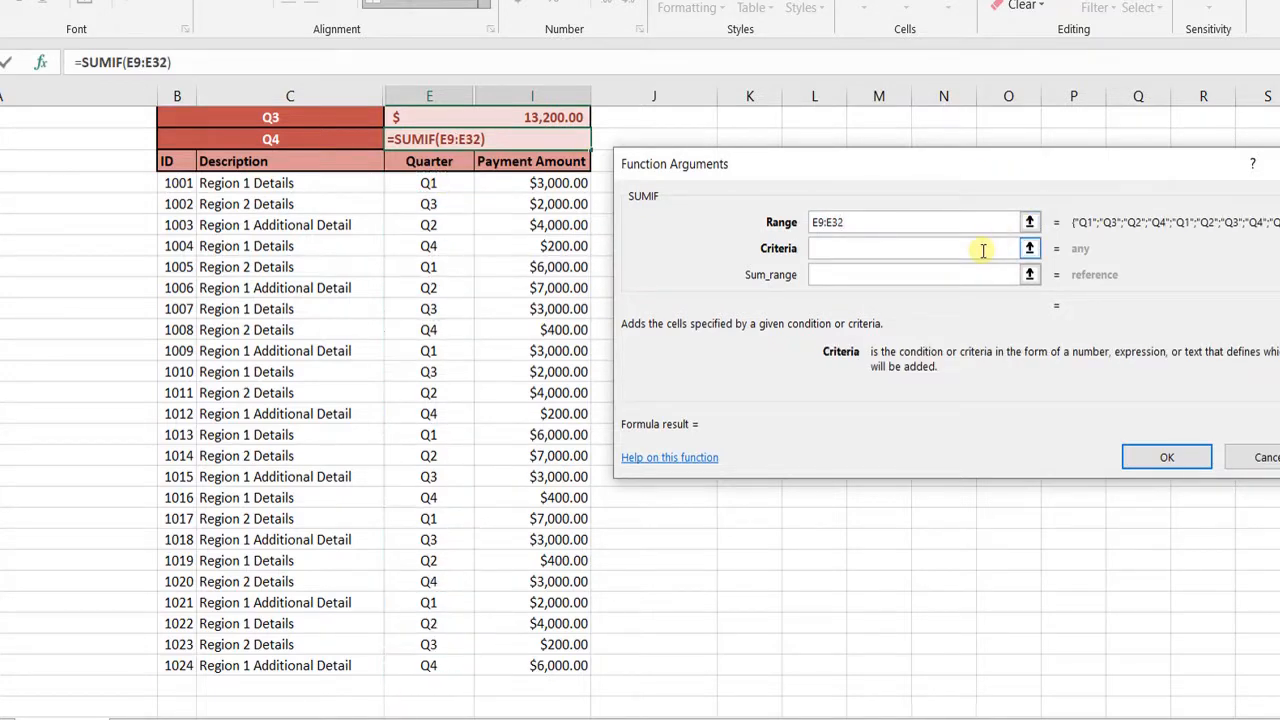
click(350, 144)
click(860, 268)
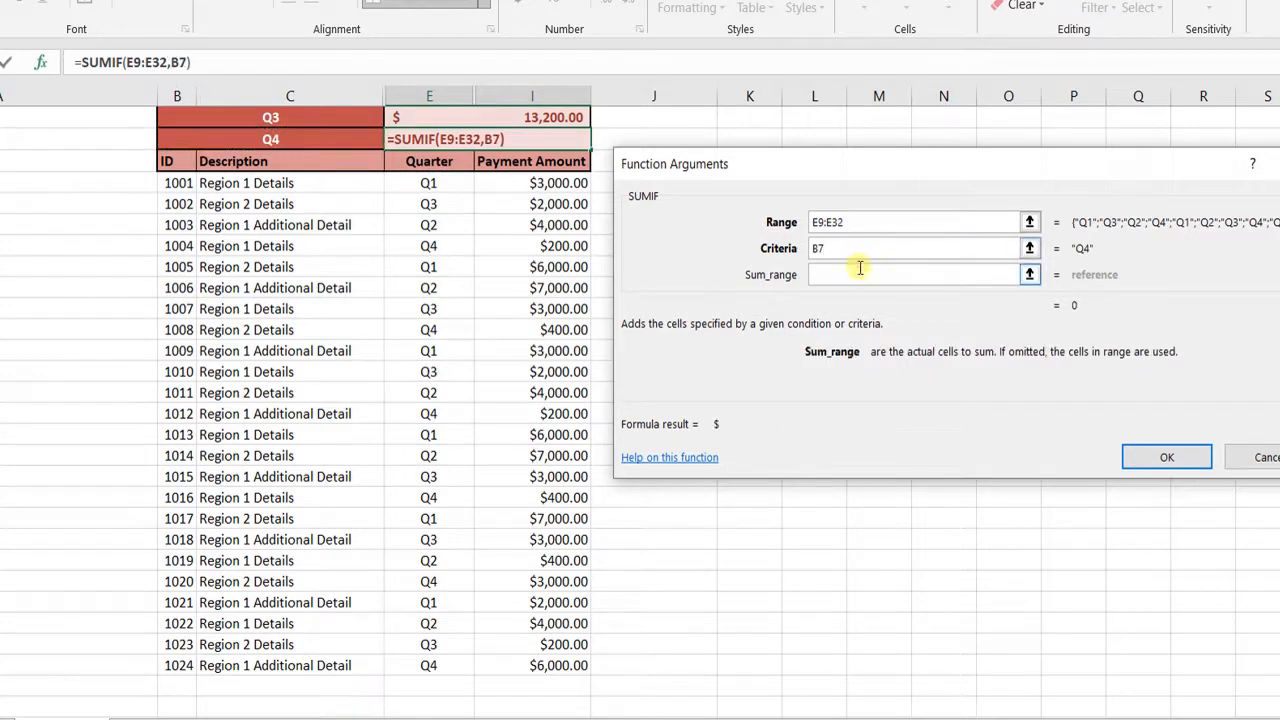
click(557, 180)
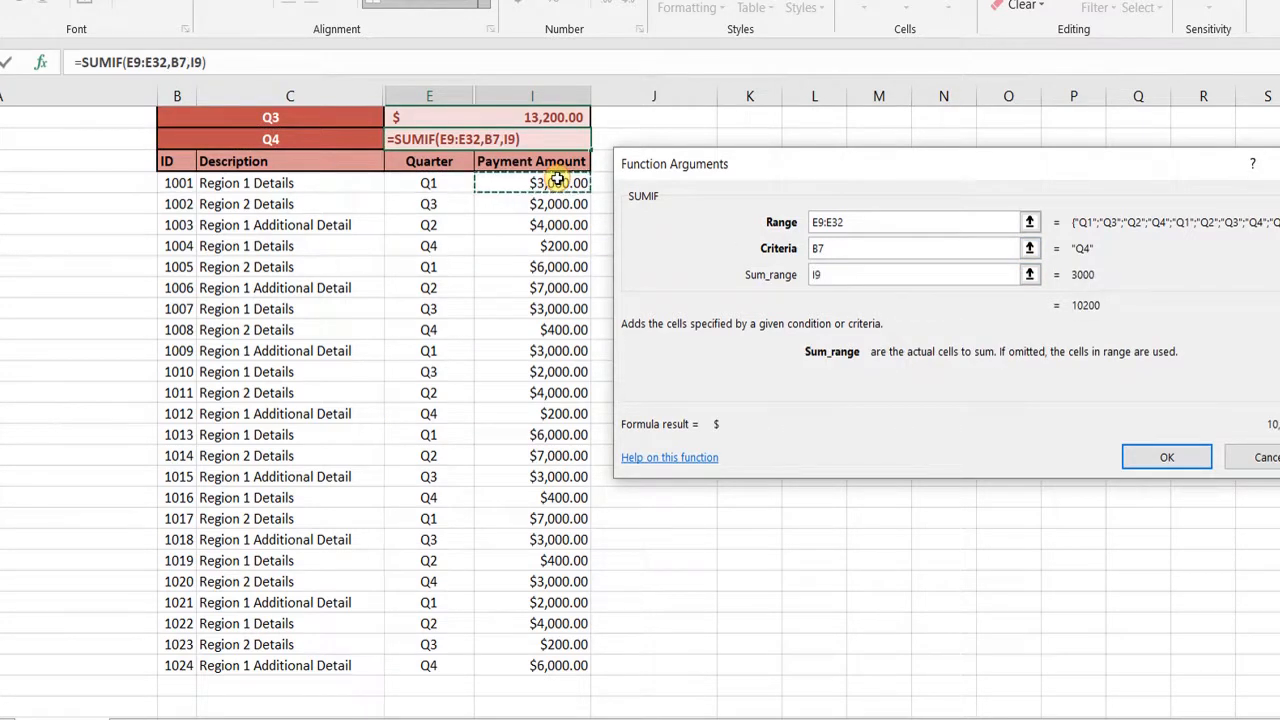
key(shift+Down)
key(shift+Down)
key(shift+Down)
key(shift+Down)
key(shift+Down)
key(shift+Down)
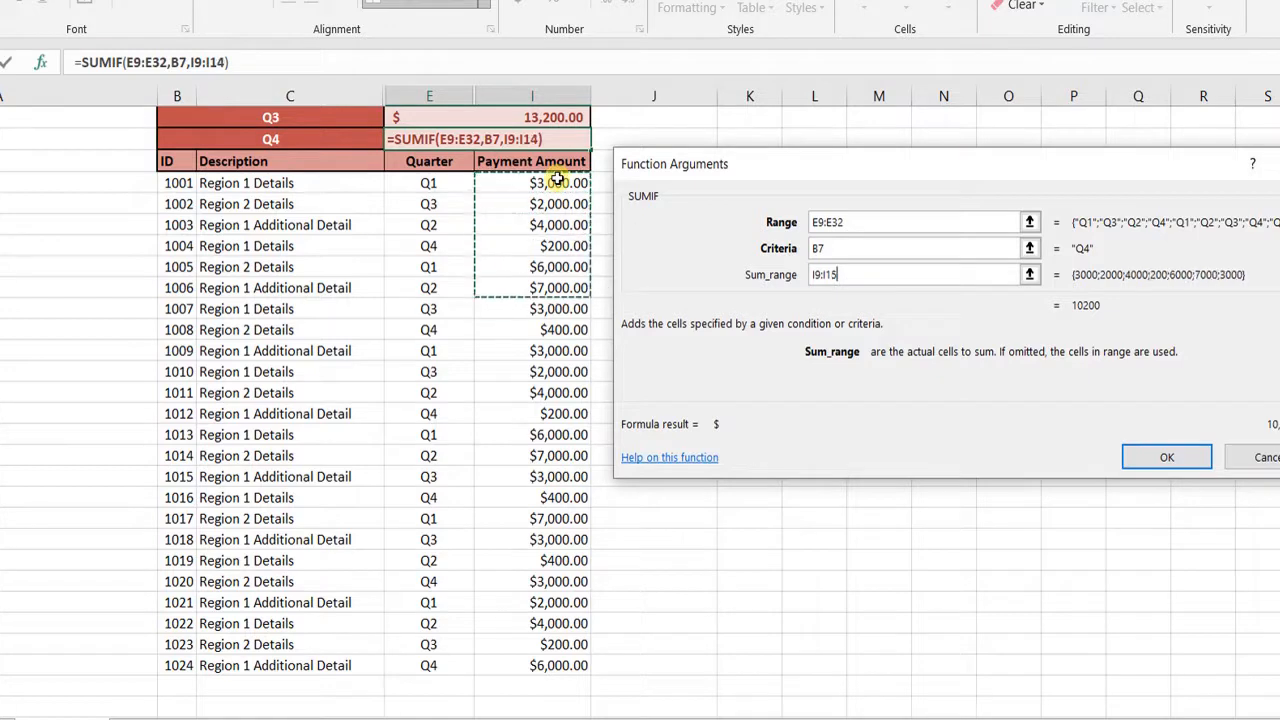
key(shift+Down)
key(shift+Down)
key(shift+Down)
key(shift+Down)
key(shift+Down)
key(shift+Down)
key(shift+Down)
key(shift+Down)
key(shift+Down)
key(shift+Down)
key(shift+Down)
key(shift+Down)
key(shift+Down)
key(shift+Down)
key(shift+Down)
key(shift+Down)
key(shift+Down)
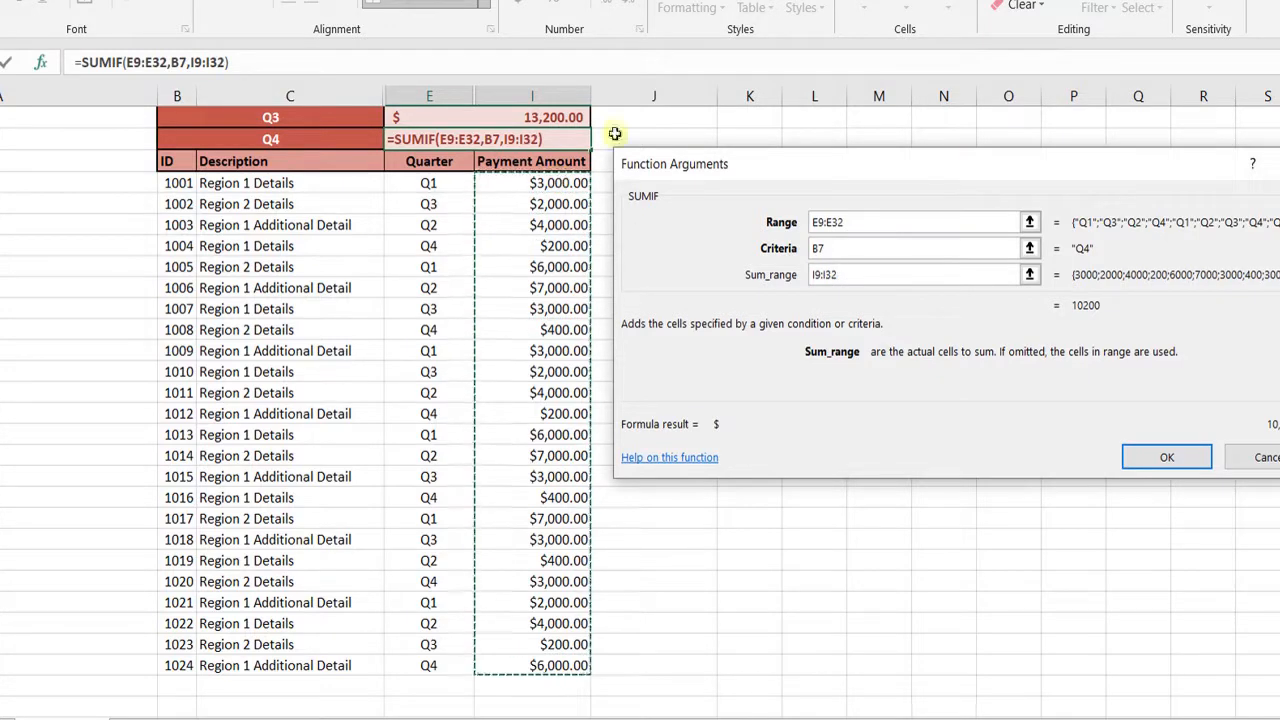
click(1195, 457)
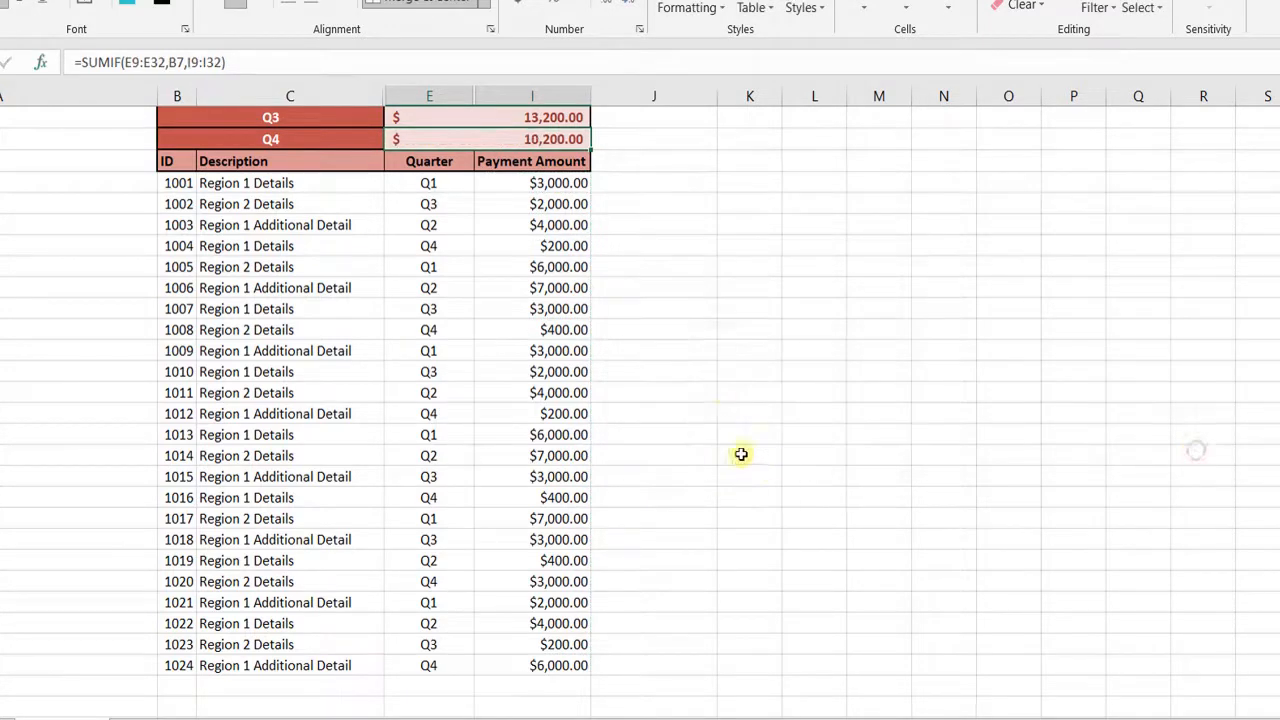
Review the four quarter totals together in the summary table above the payment list
click(726, 391)
key(Up)
key(Up)
key(Up)
key(Up)
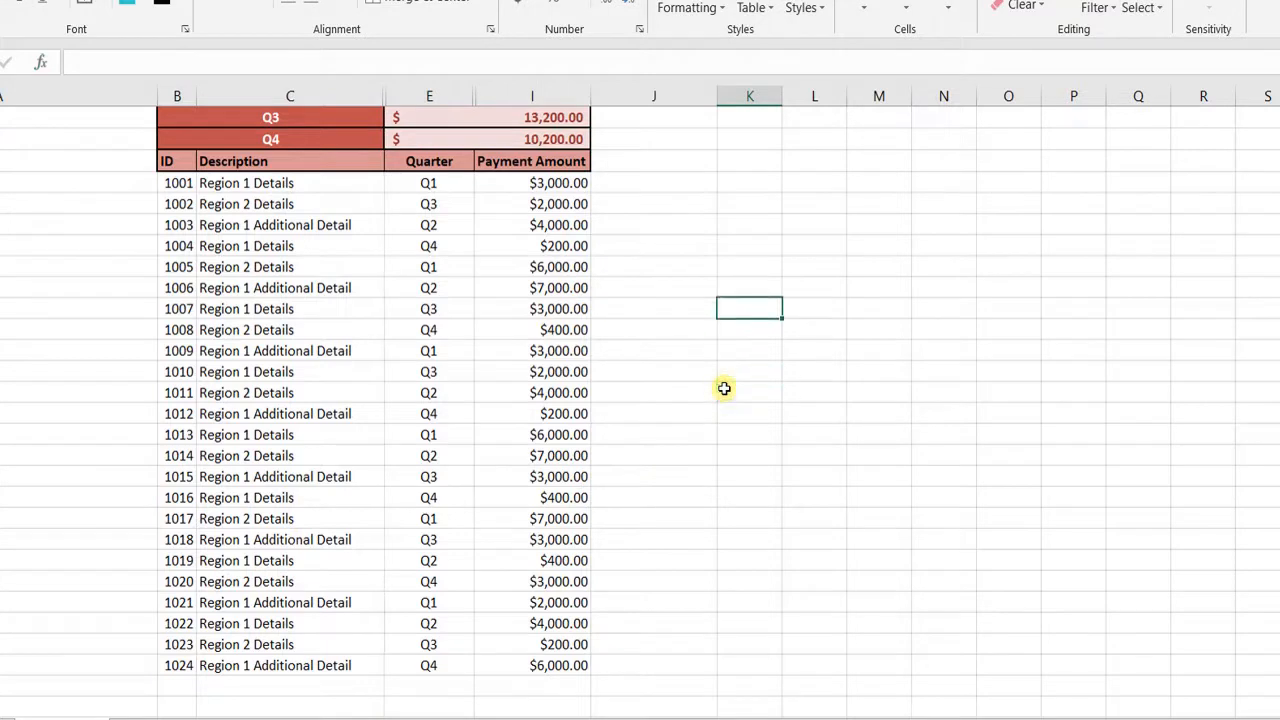
key(Up)
key(Up)
key(Up)
key(Up)
key(Up)
key(Up)
key(Up)
key(Up)
key(Up)
key(Up)
key(Up)
key(Up)
key(Up)
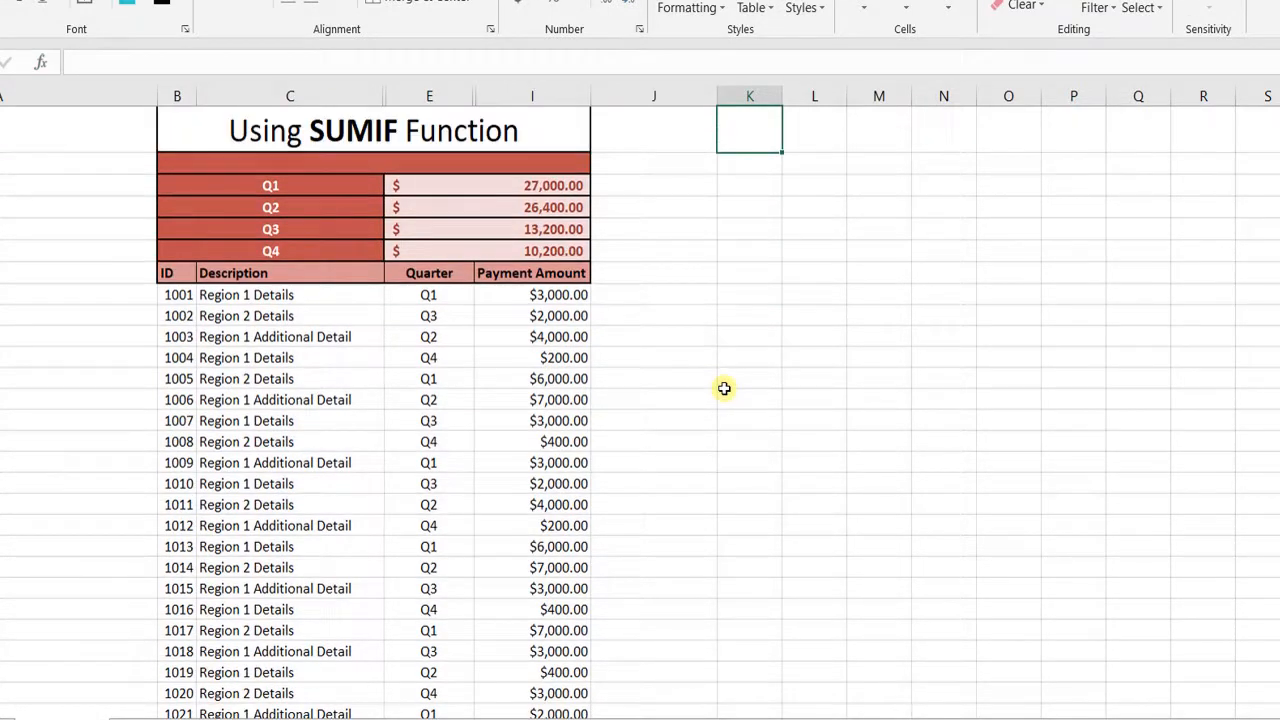